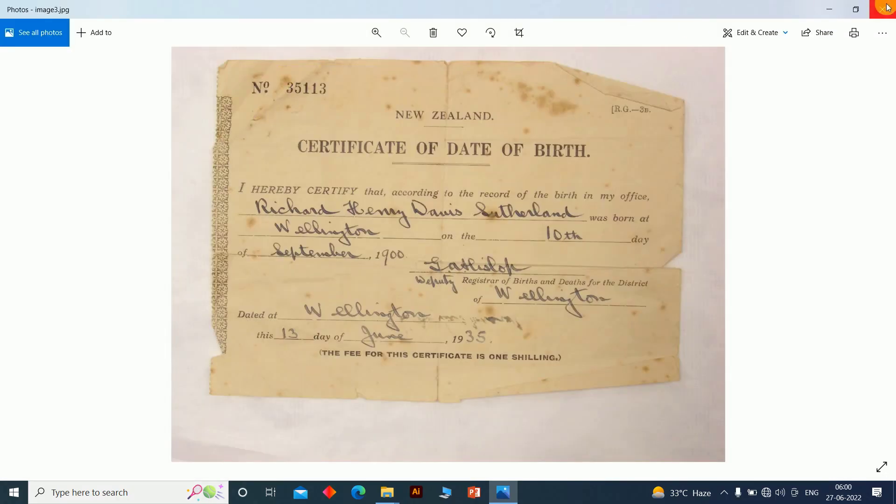
Close the first certificate image, then preview image 2 in Photos and close it too.
left_click(887, 8)
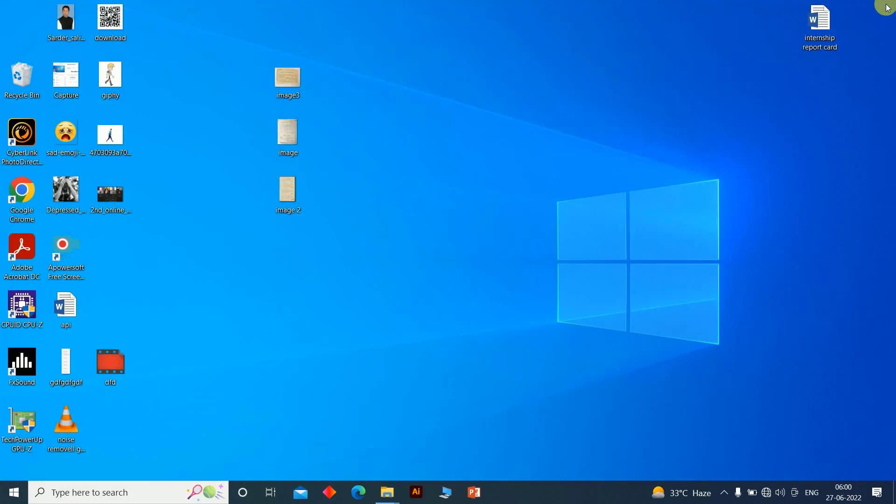
double_click(278, 204)
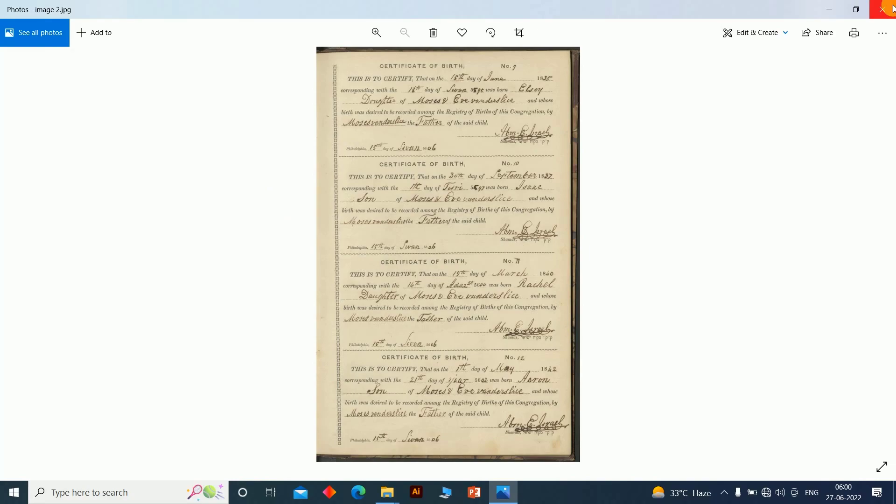
left_click(891, 8)
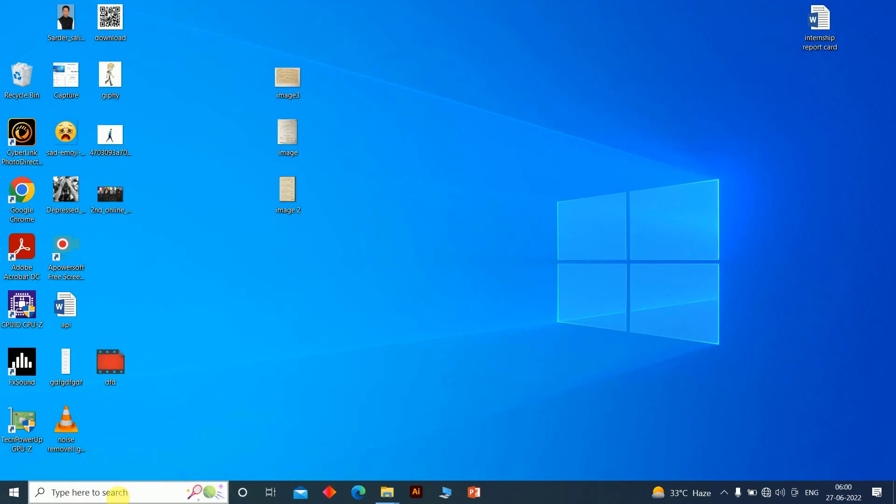
Search Windows for 'microsoft word' and launch Word from the best match.
left_click(115, 493)
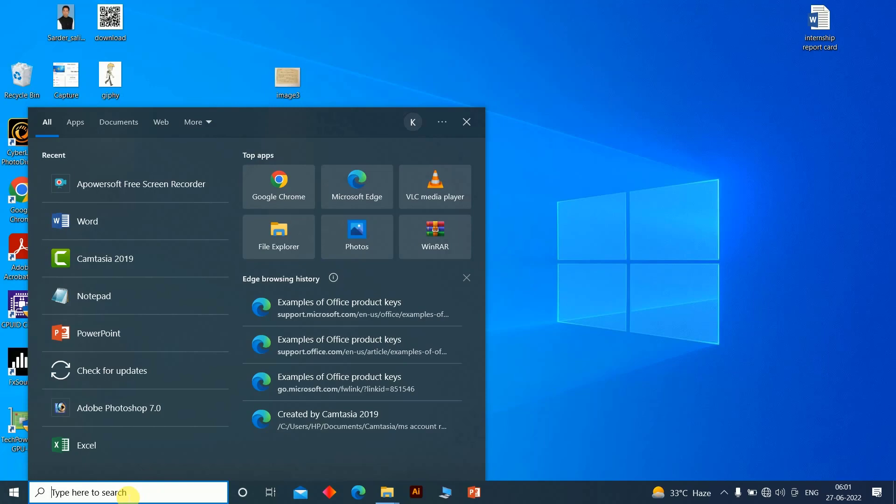
type("mic")
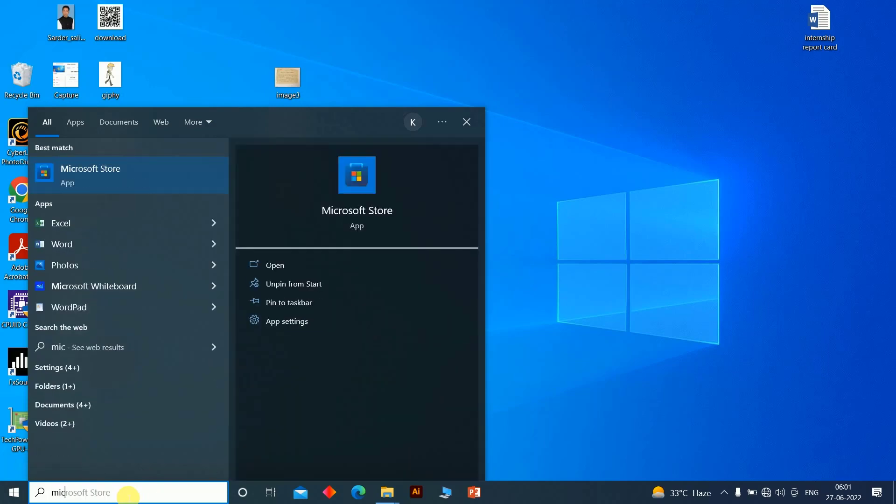
type("rosoft wor")
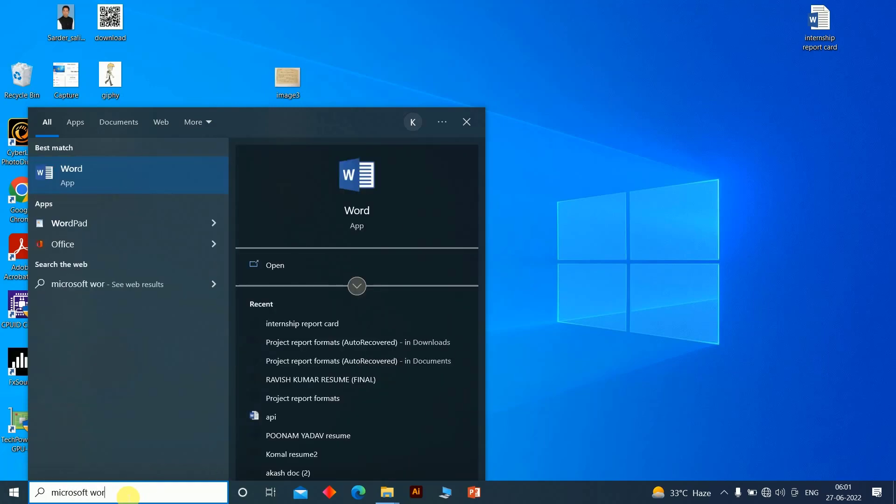
type("d")
left_click(97, 174)
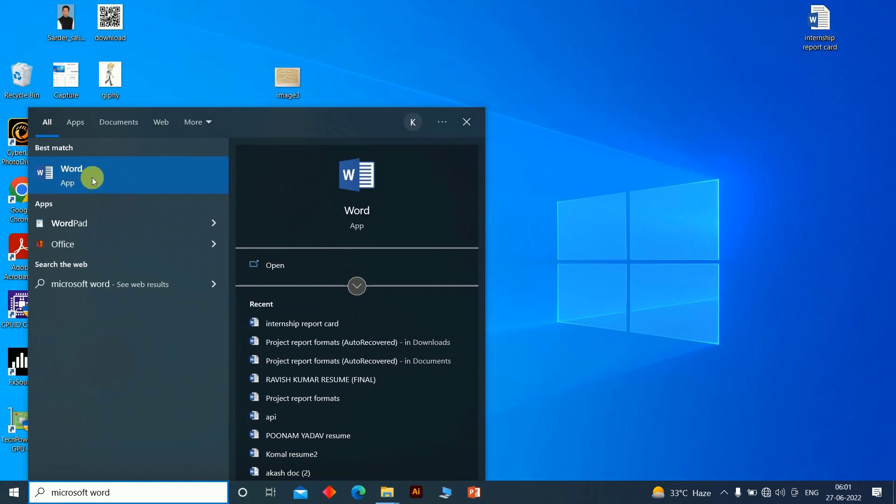
left_click(91, 178)
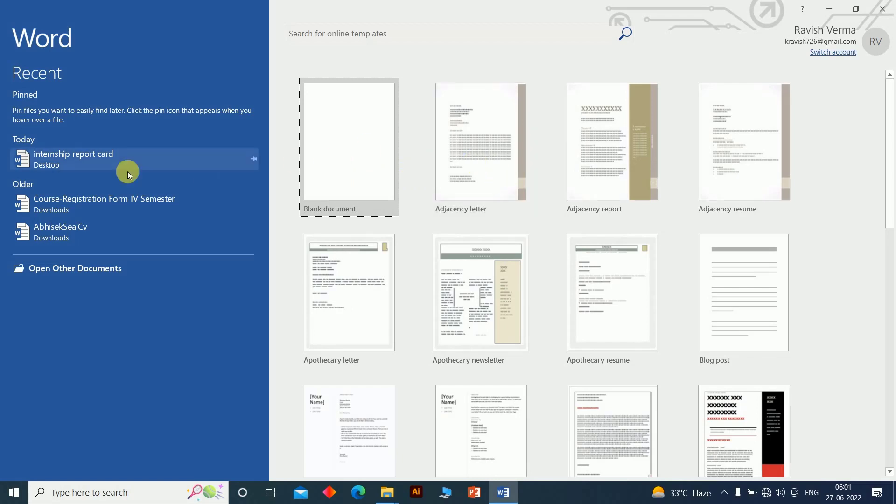
Create a new blank Document1 and choose A4 from Layout > Size.
left_click(360, 166)
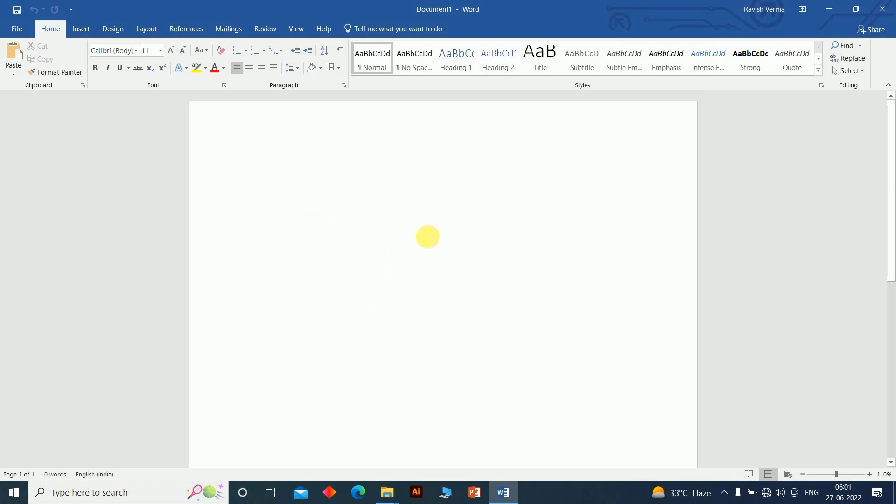
left_click(144, 33)
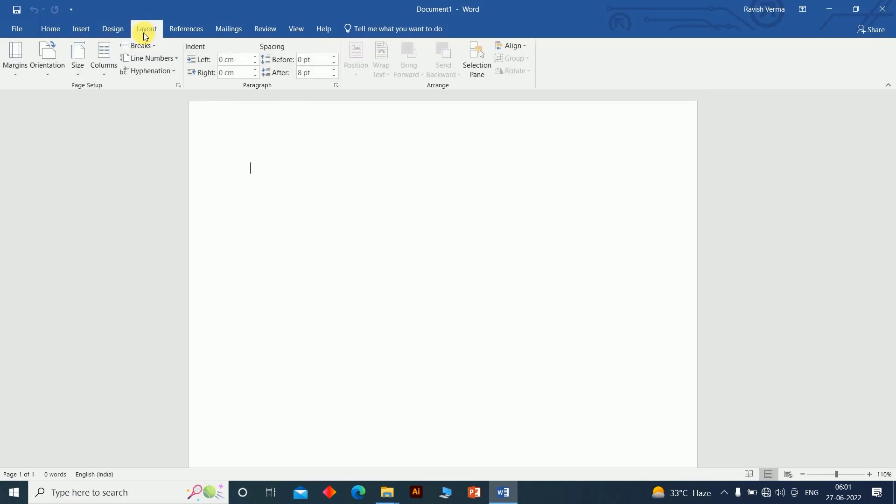
left_click(78, 65)
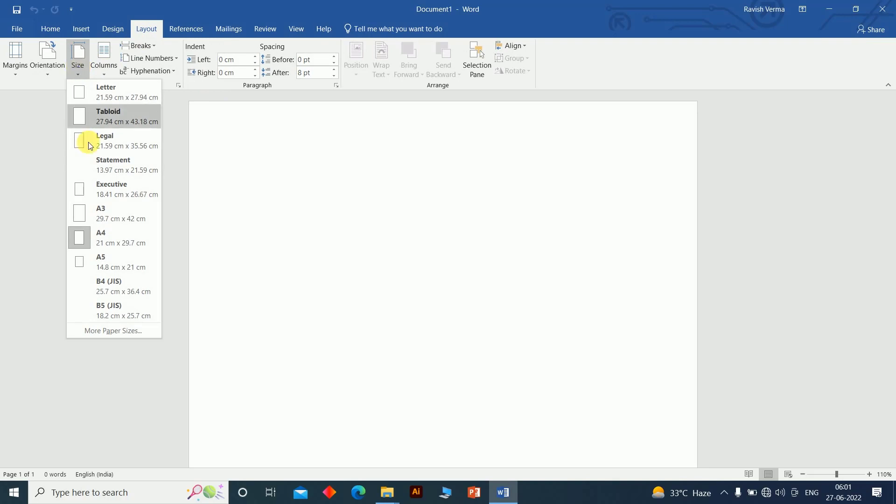
left_click(117, 240)
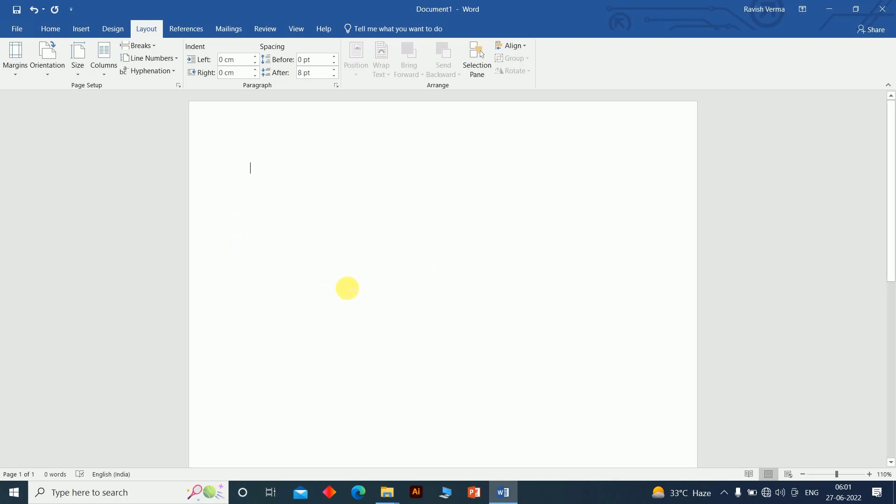
scroll(348, 289, "down", 3)
scroll(348, 291, "up", 3)
scroll(348, 291, "down", 8)
scroll(348, 291, "up", 8)
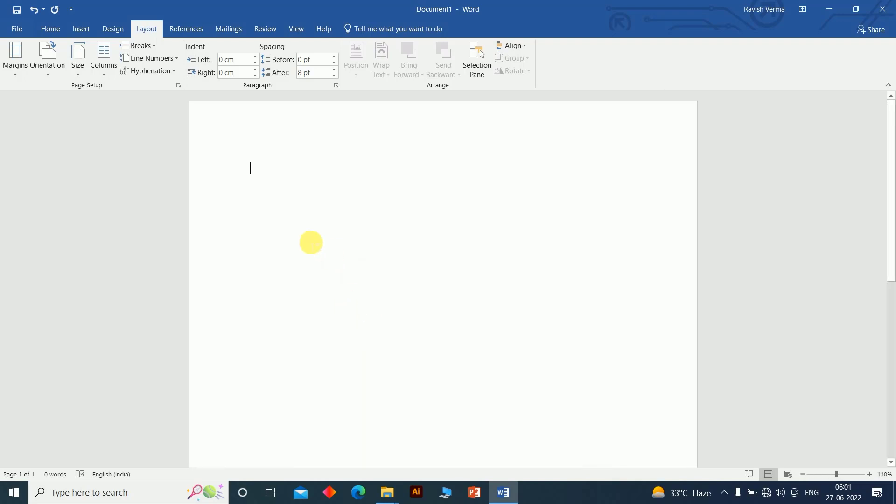
Insert the Desktop file image 2 into Document1 as a picture.
left_click(79, 32)
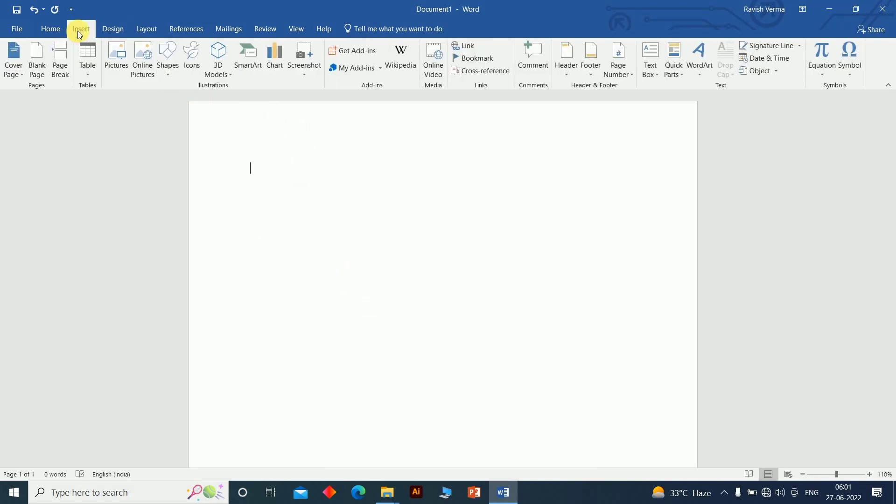
left_click(119, 61)
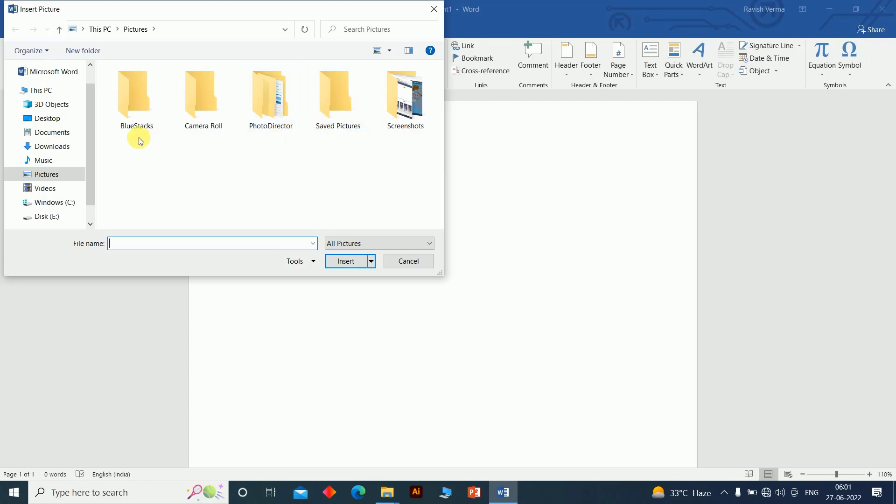
left_click(46, 118)
scroll(242, 156, "down", 2)
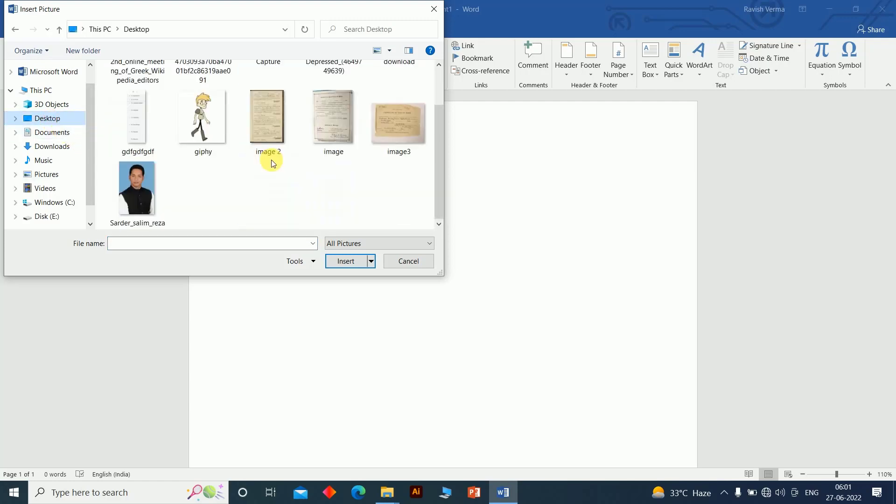
left_click(268, 136)
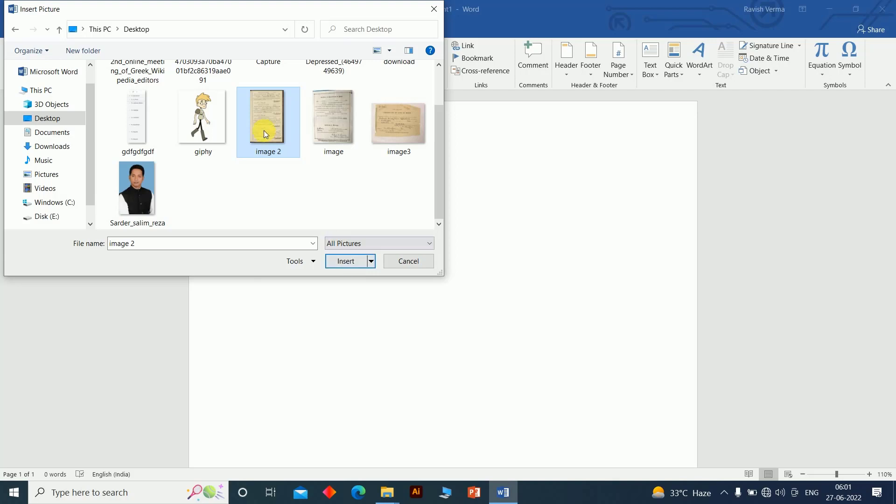
left_click(347, 263)
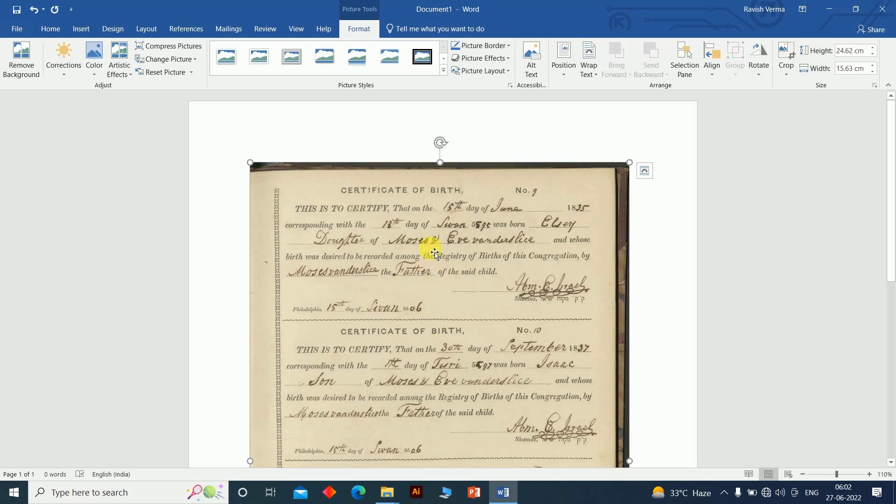
Set the picture to In Front of Text wrapping and move it up and left.
left_click(591, 66)
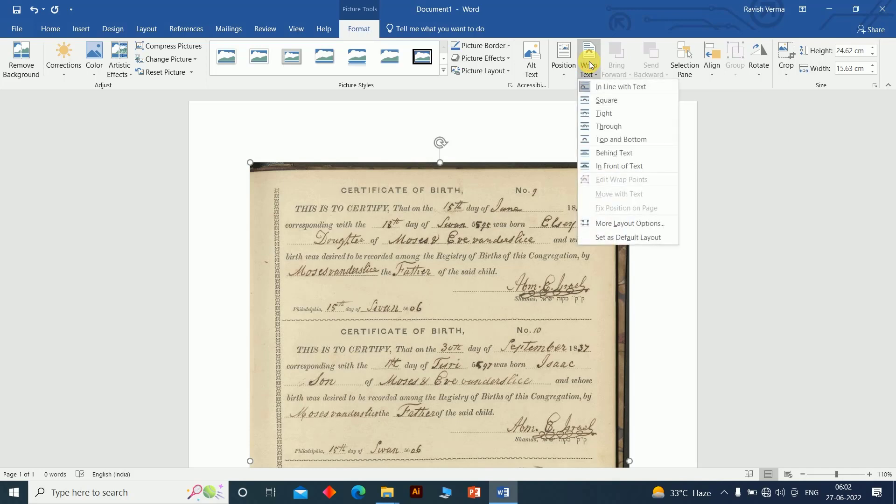
left_click(609, 167)
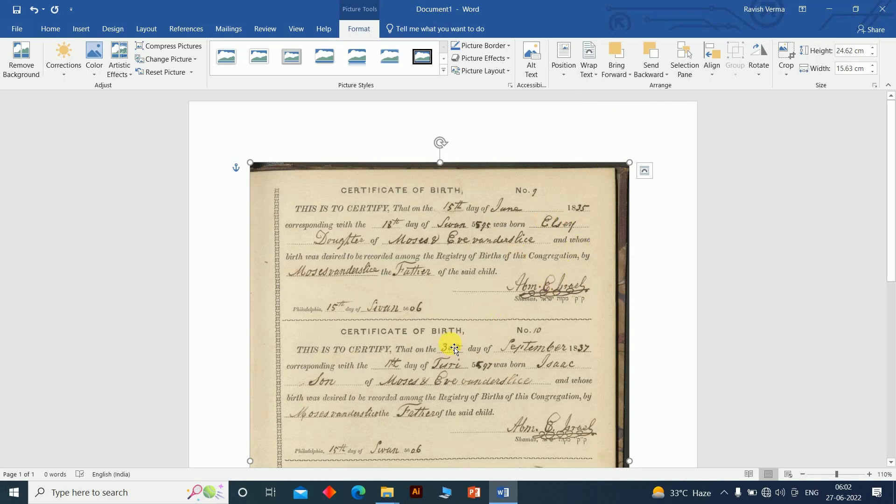
left_click_drag(450, 346, 421, 311)
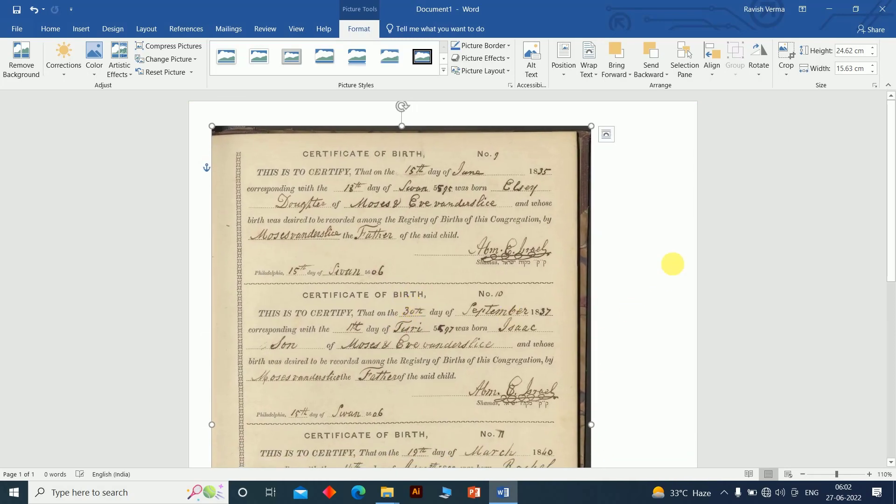
Enlarge the picture to about 28.23 by 19.35 cm so it nearly fills the page.
left_click_drag(592, 130, 616, 132)
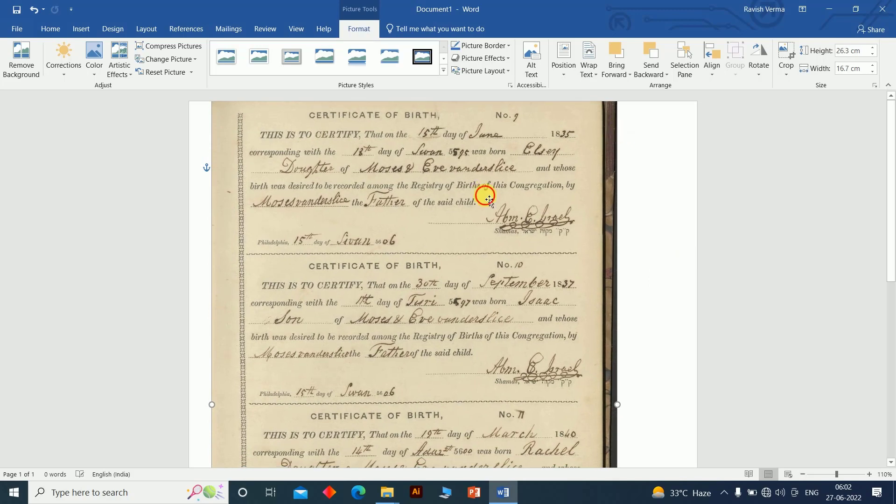
left_click_drag(482, 193, 475, 248)
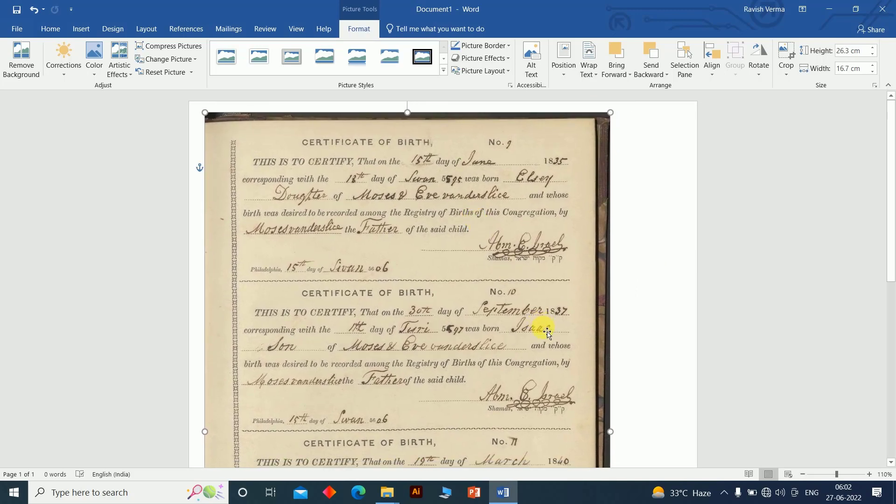
scroll(544, 327, "down", 6, "ctrl")
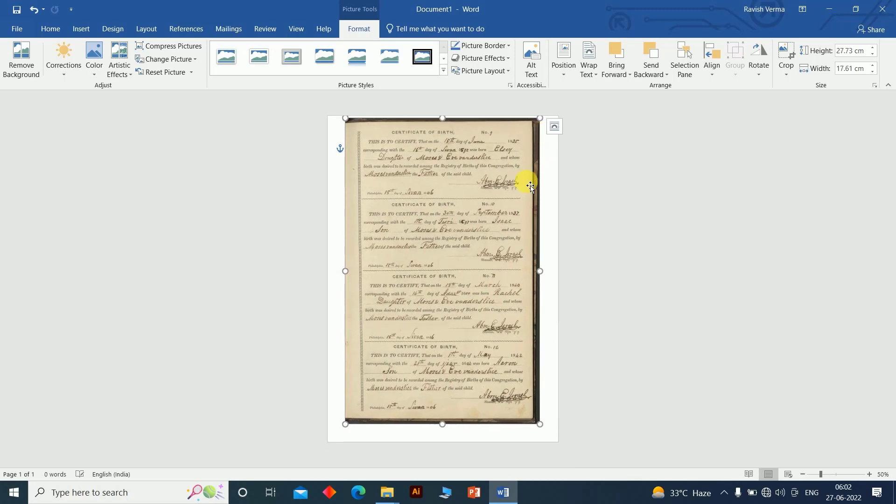
left_click_drag(538, 424, 543, 430)
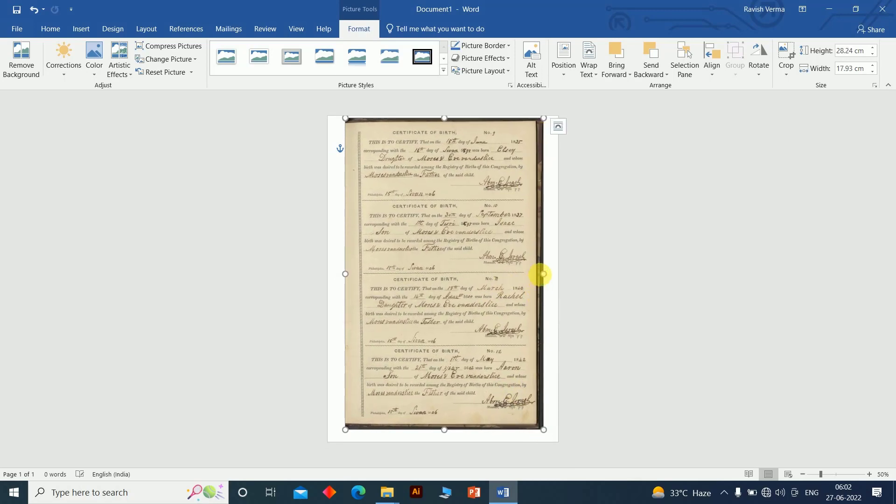
left_click_drag(543, 274, 549, 275)
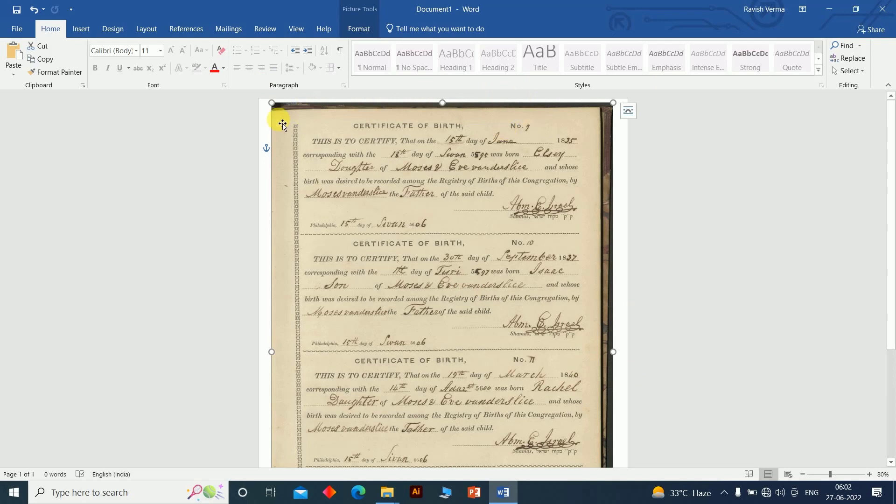
double_click(382, 225)
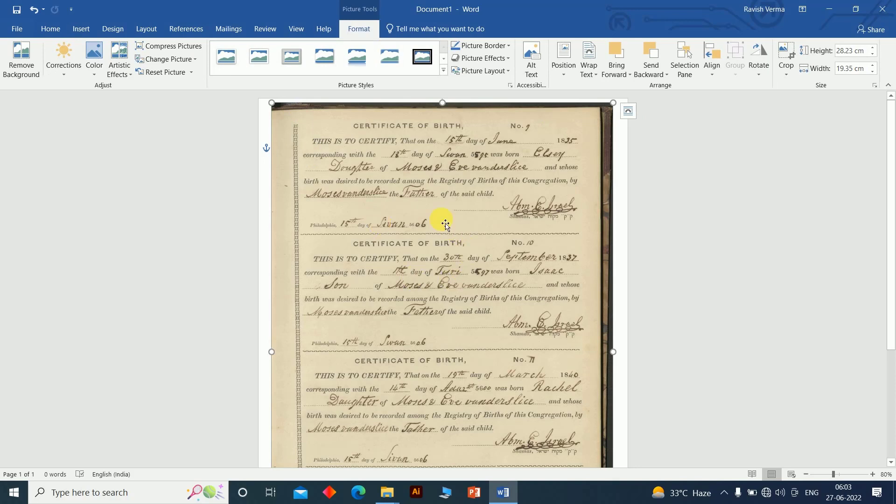
Crop the dark strips off the scan's top, right and bottom edges.
left_click(787, 70)
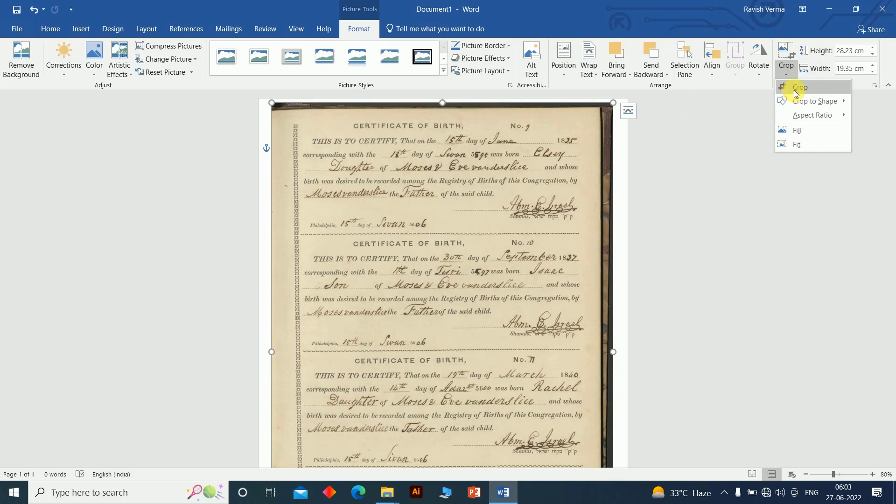
left_click(798, 88)
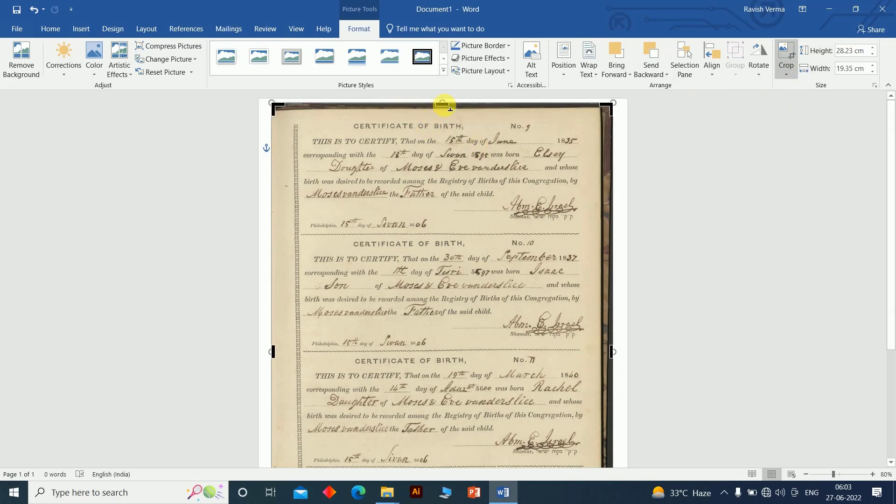
left_click_drag(448, 114, 444, 112)
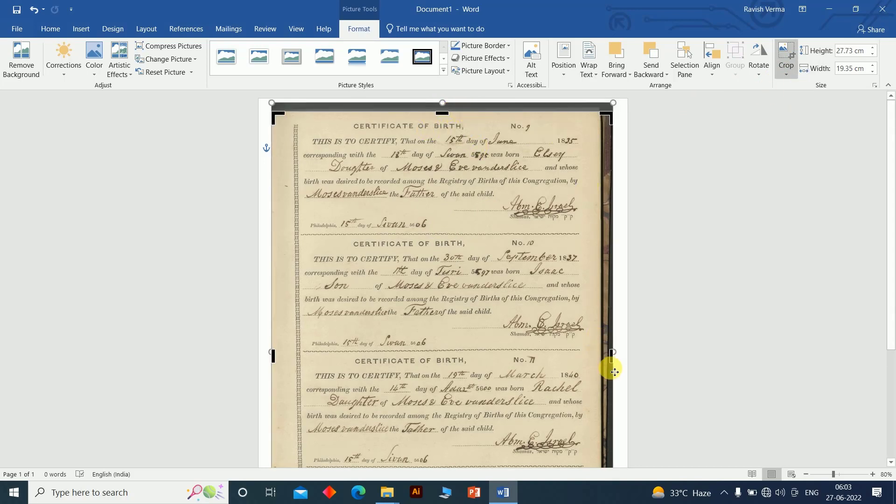
left_click_drag(611, 360, 599, 359)
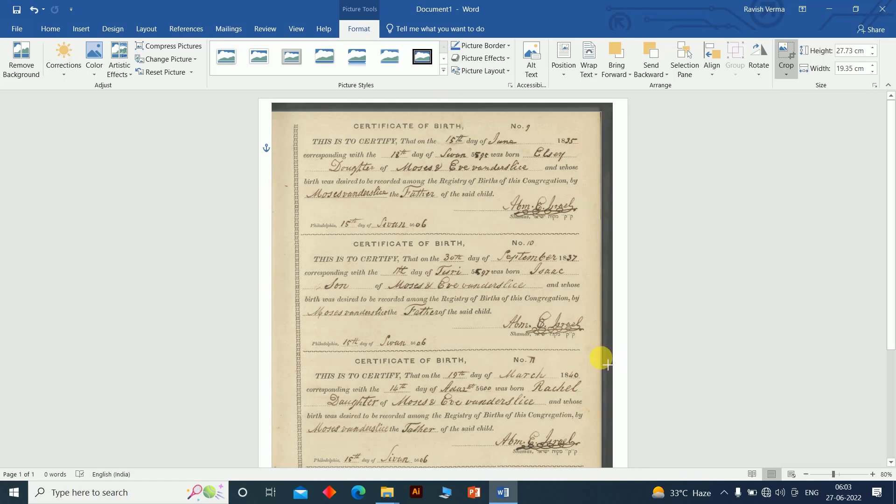
scroll(474, 375, "down", 2)
scroll(481, 379, "down", 3)
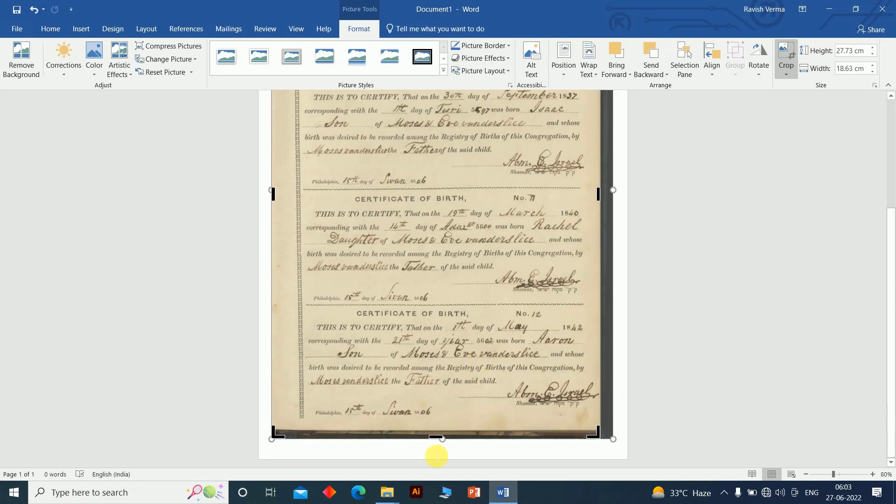
left_click_drag(435, 436, 435, 428)
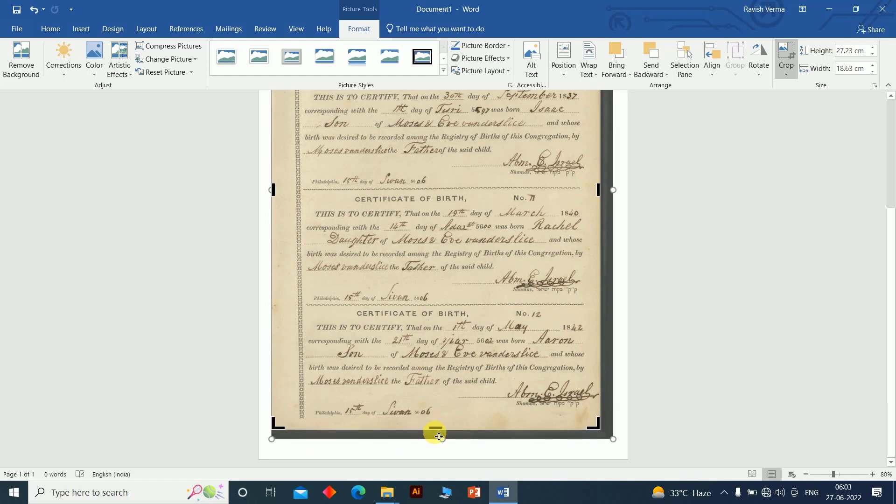
key("Escape")
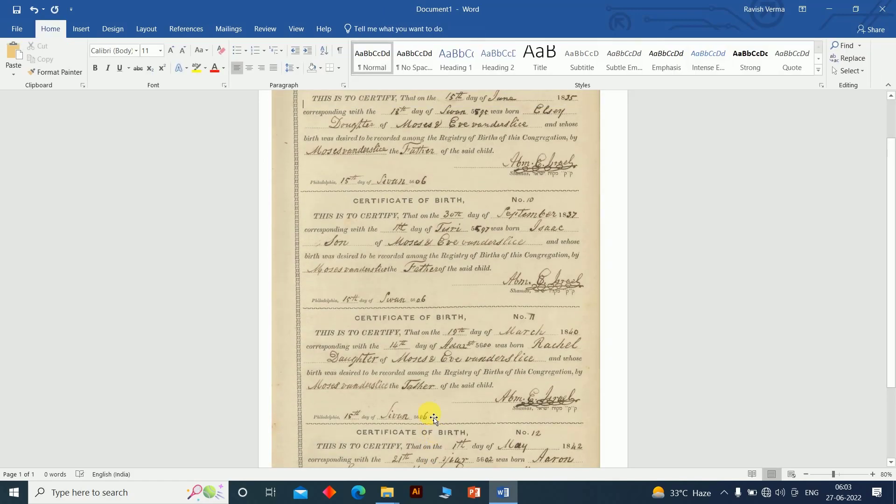
Resize and centre the cropped picture to 28 cm tall by 19.16 cm wide.
scroll(393, 362, "down", 4)
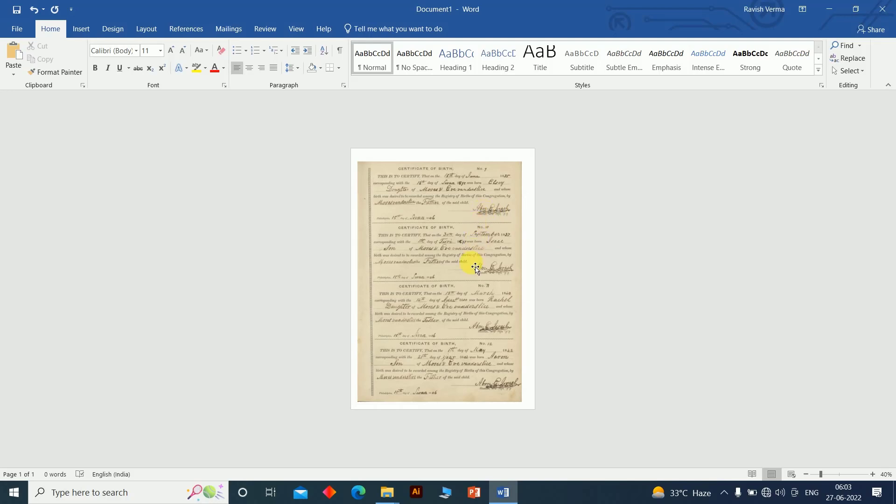
left_click_drag(467, 272, 470, 270)
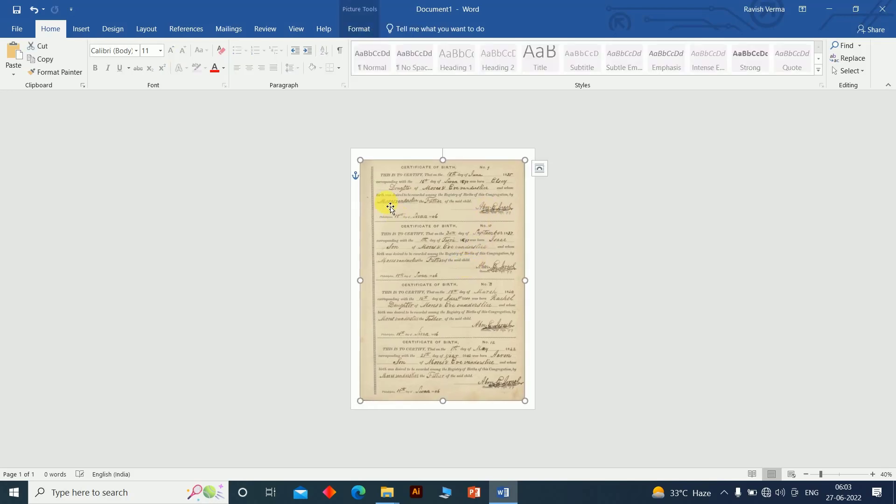
left_click_drag(360, 161, 356, 153)
left_click_drag(469, 212, 471, 214)
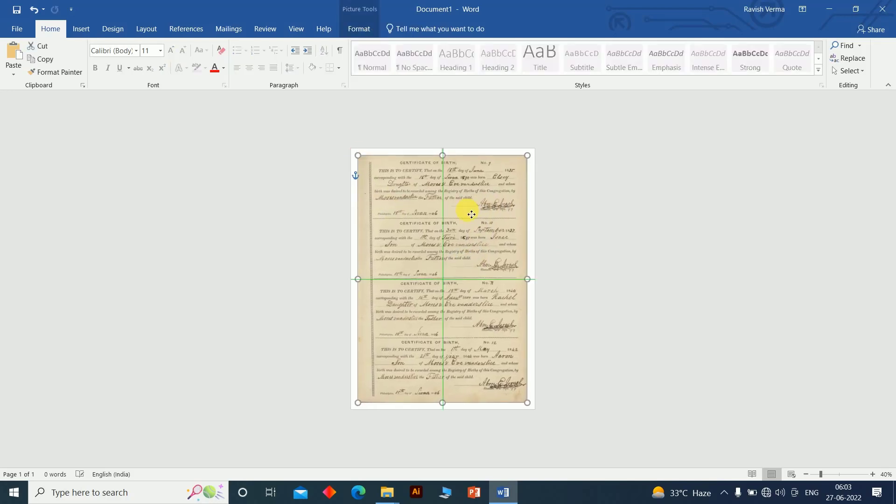
left_click(626, 306)
scroll(620, 336, "up", 5)
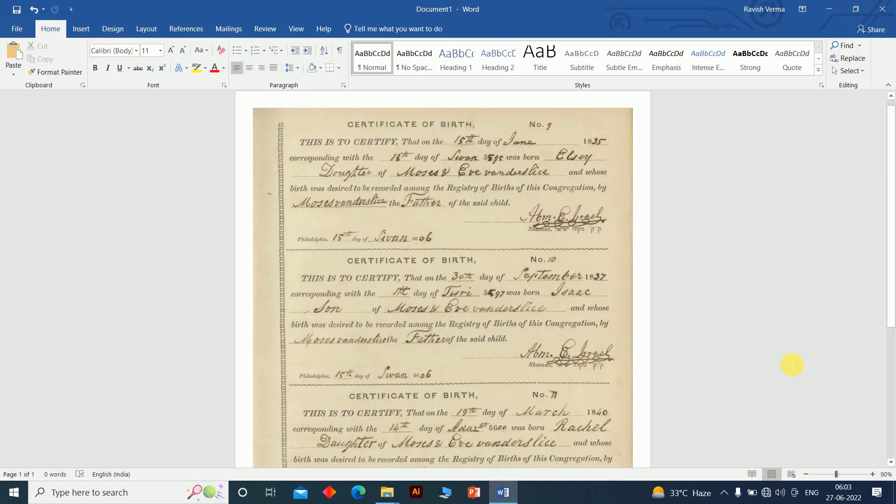
left_click(455, 317)
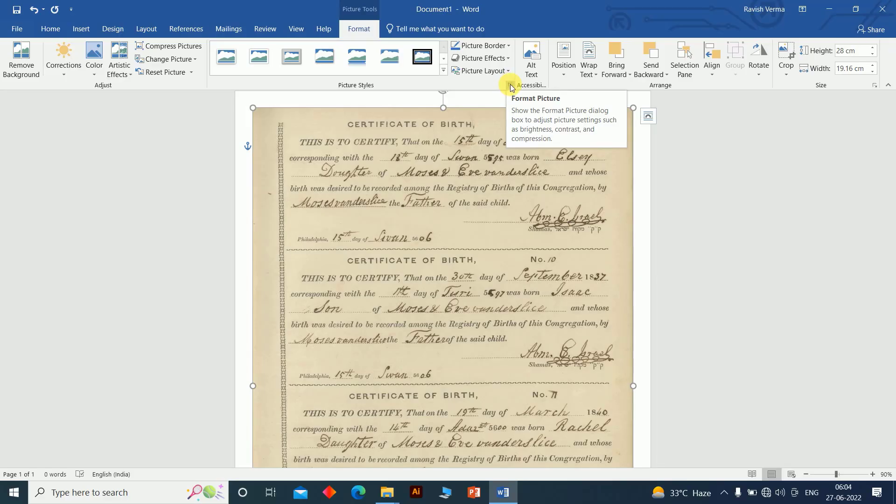
Open Format Picture on its Picture tab with Picture Corrections expanded.
left_click(511, 86)
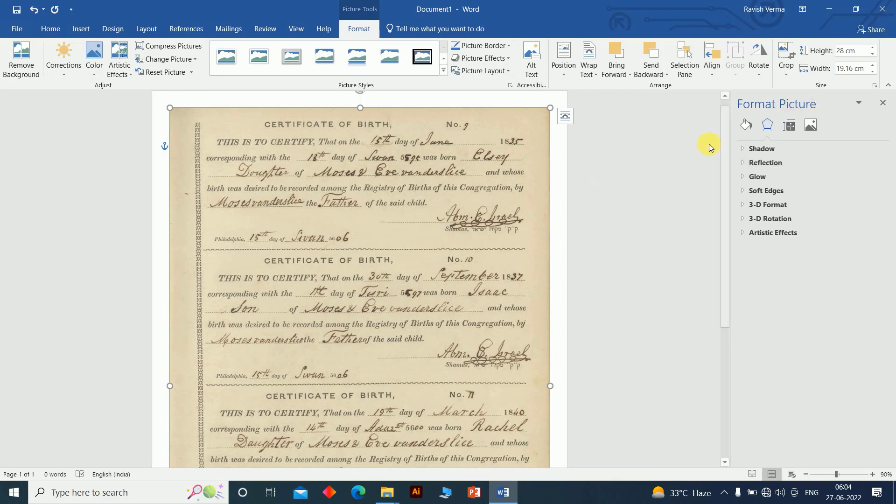
left_click(811, 126)
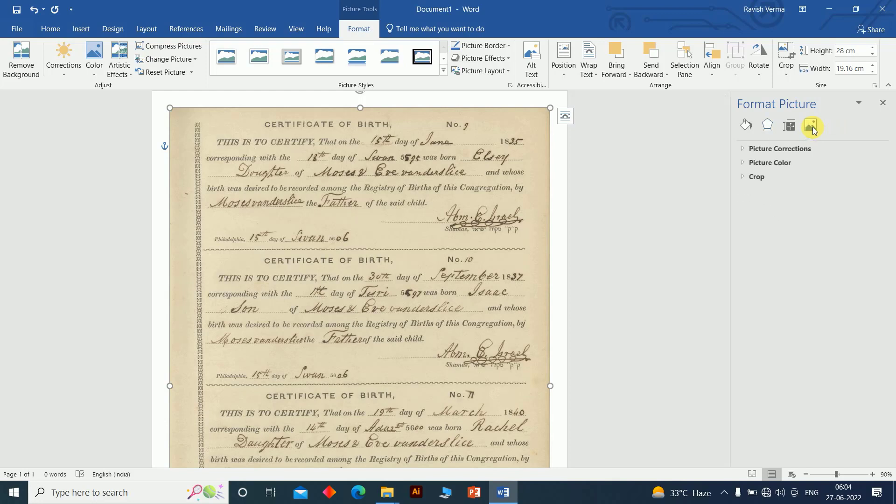
left_click(783, 150)
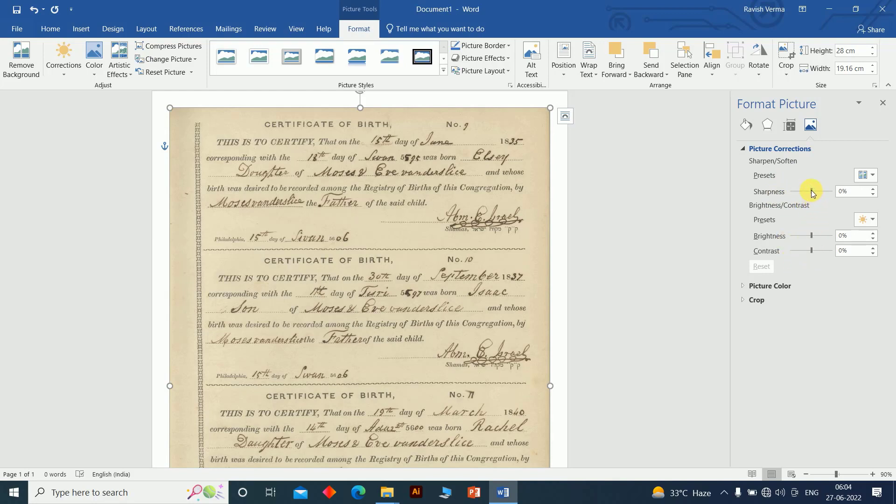
Drag the correction sliders to sharpness 31%, brightness 42% and contrast 34%.
left_click_drag(811, 192, 823, 193)
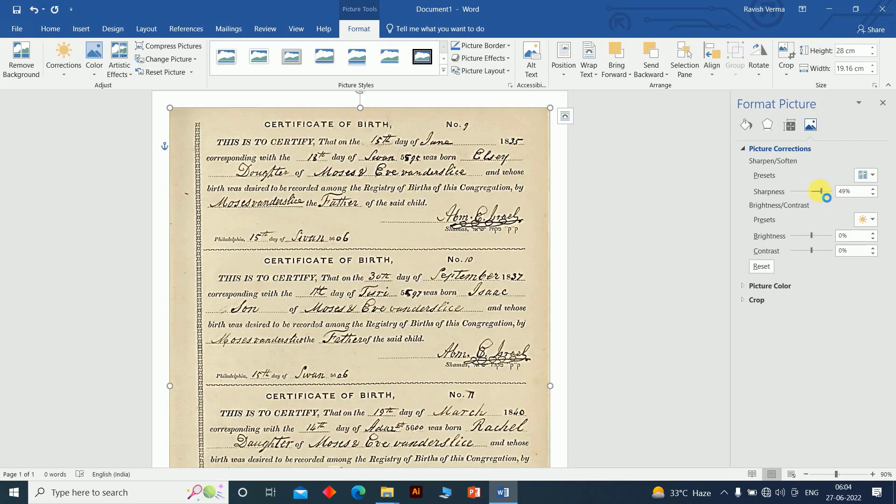
left_click_drag(826, 200, 825, 205)
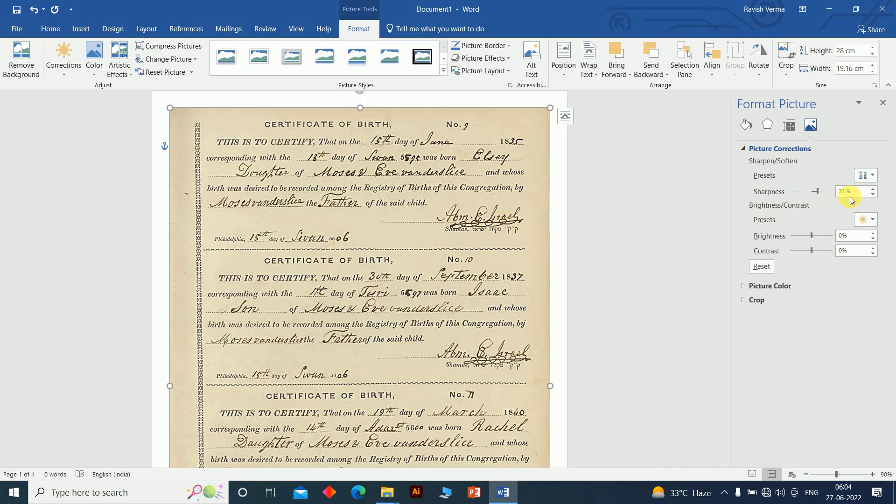
scroll(828, 251, "down", 1)
left_click_drag(813, 236, 817, 236)
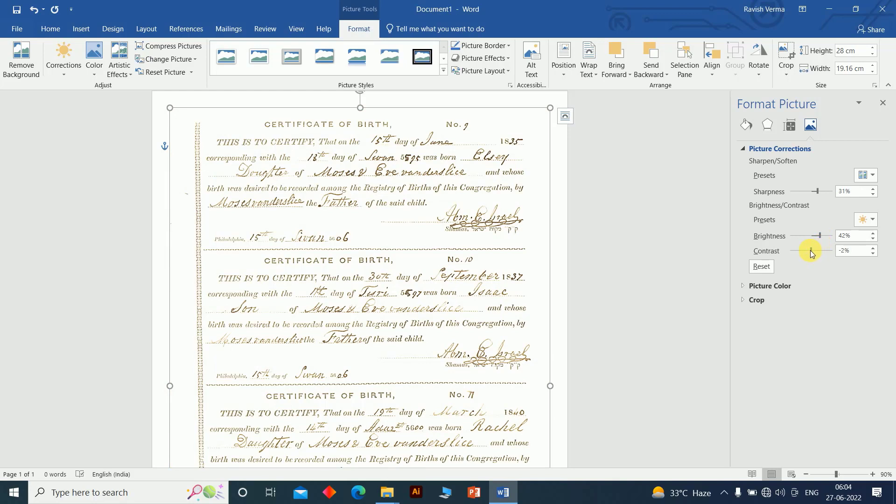
left_click_drag(810, 250, 814, 251)
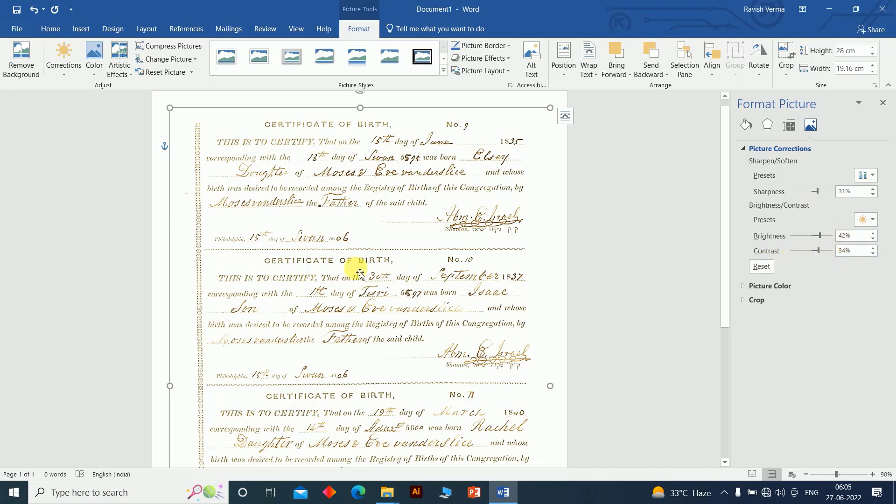
Fine-tune the certificate picture's brightness to 48%.
scroll(356, 298, "down", 2)
scroll(363, 310, "down", 3)
scroll(362, 310, "up", 5)
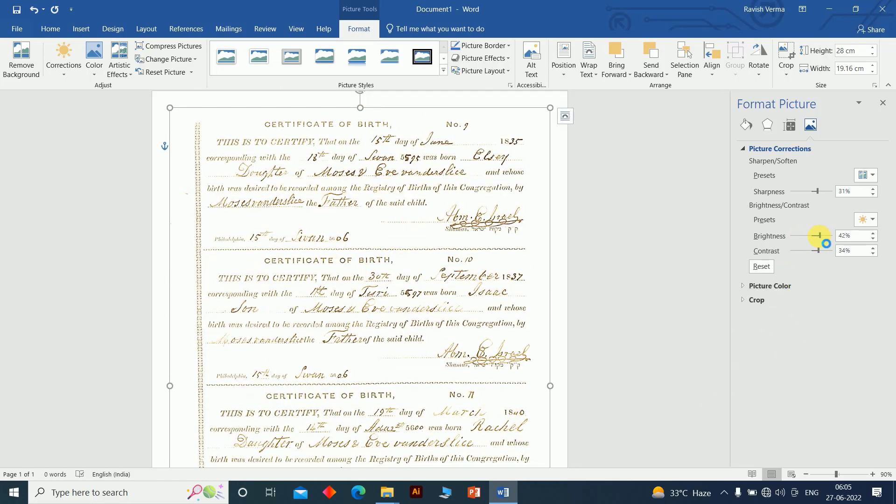
left_click_drag(817, 235, 815, 236)
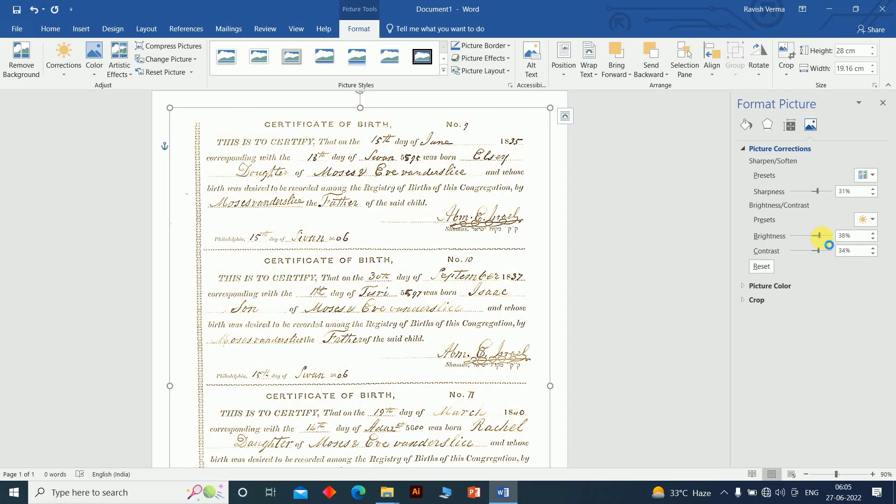
left_click_drag(821, 236, 822, 236)
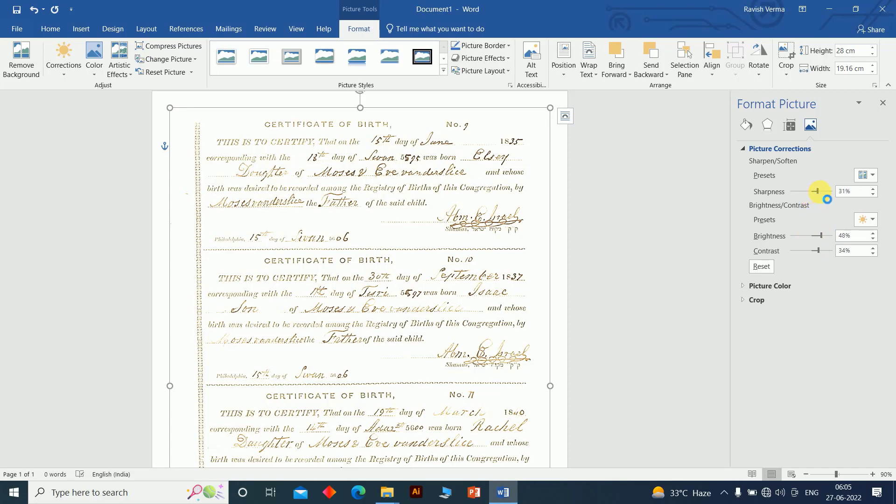
Raise the picture's sharpness to 83% and deselect it to review the scan.
left_click_drag(822, 191, 826, 196)
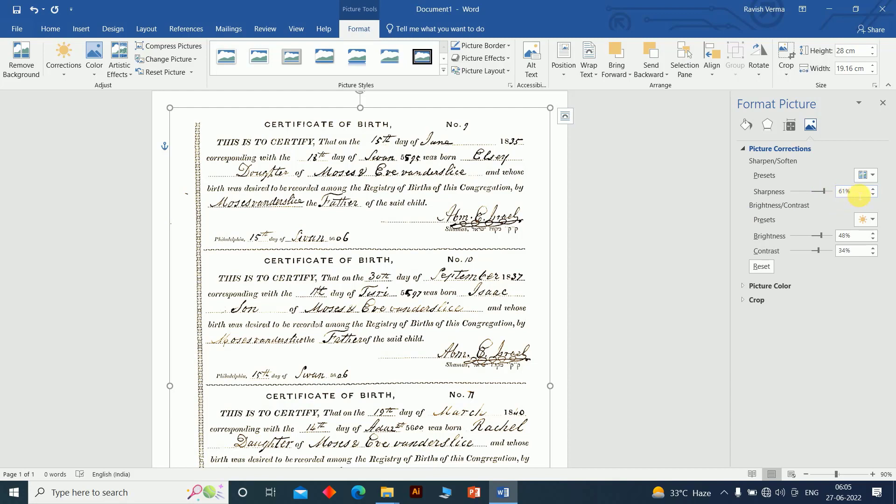
double_click(845, 192)
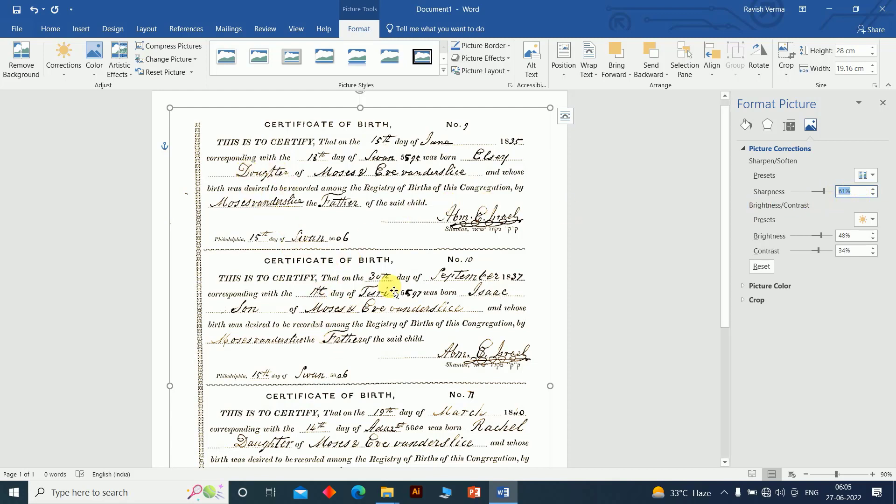
left_click(825, 192)
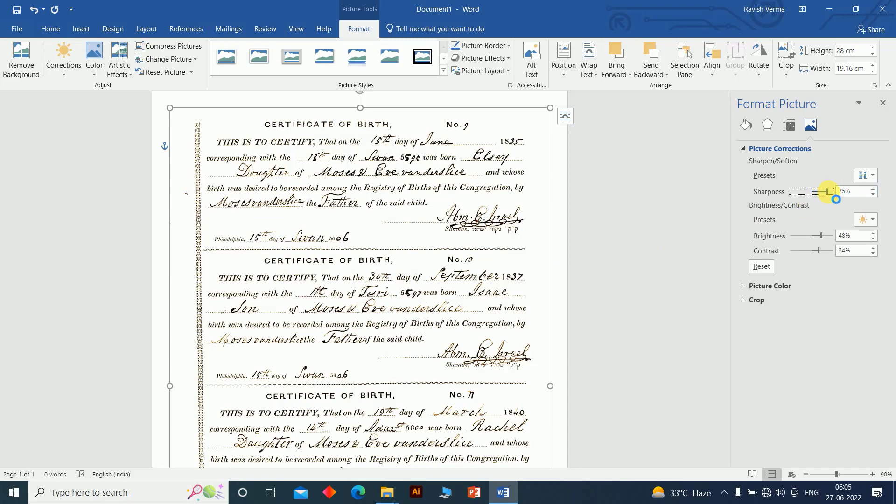
left_click_drag(834, 201, 830, 192)
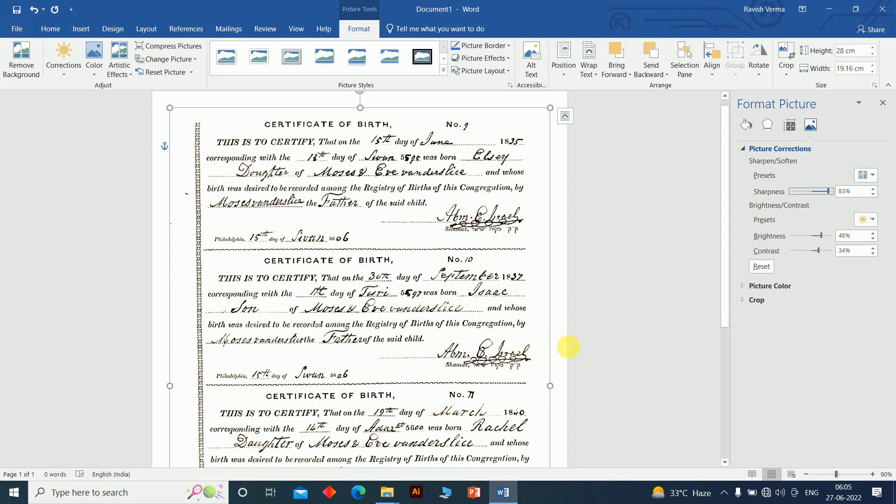
left_click(569, 348)
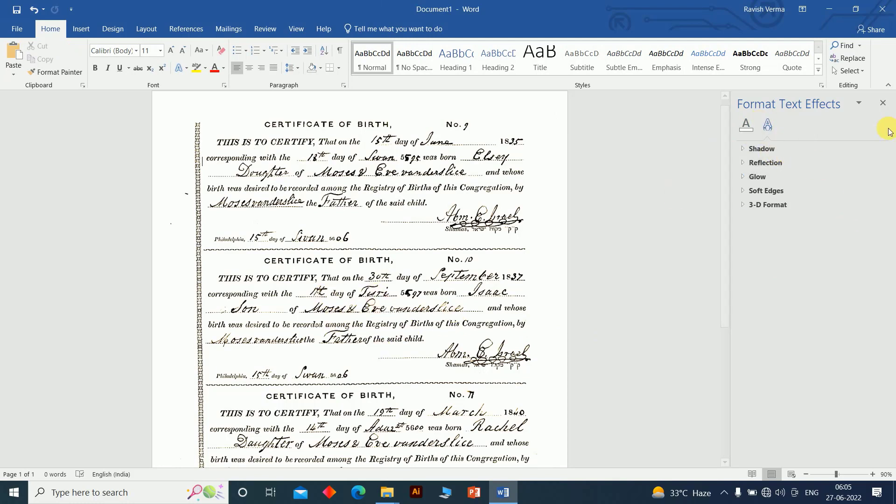
Reselect the certificate and view its corrections: sharpness 83%, brightness 52%, contrast 34%.
double_click(360, 329)
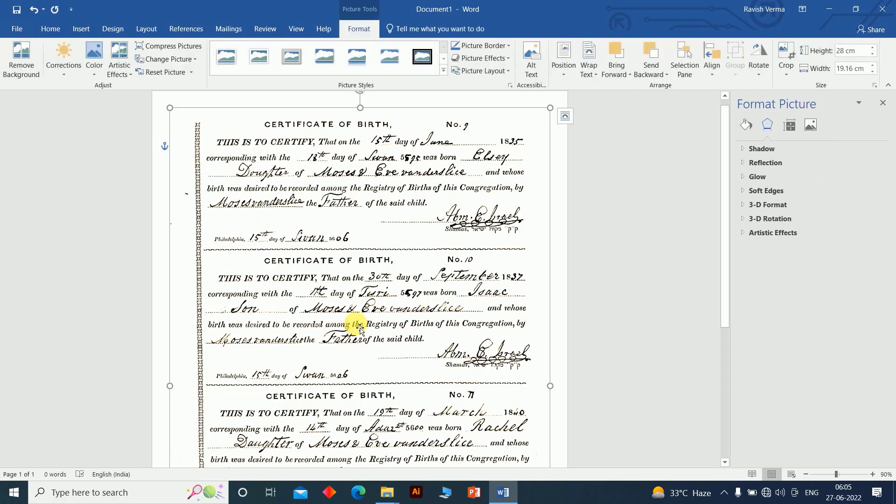
left_click(811, 125)
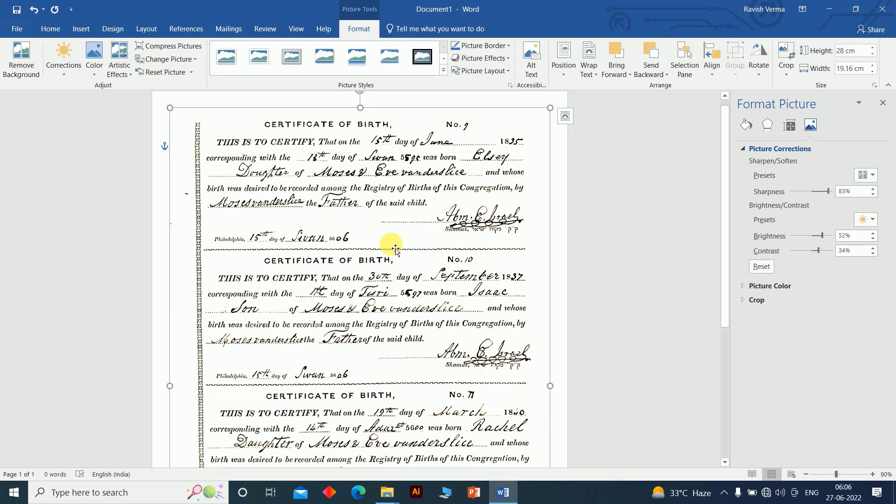
scroll(402, 280, "down", 5)
scroll(403, 333, "down", 4)
scroll(396, 377, "up", 2)
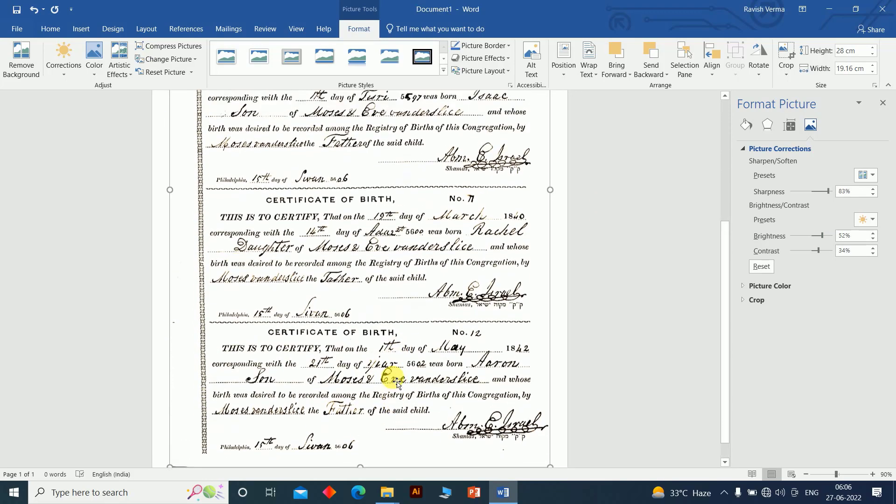
Zoom in on the page and nudge the certificate picture a little to the right.
left_click(44, 184)
scroll(467, 257, "up", 3)
scroll(534, 301, "up", 6)
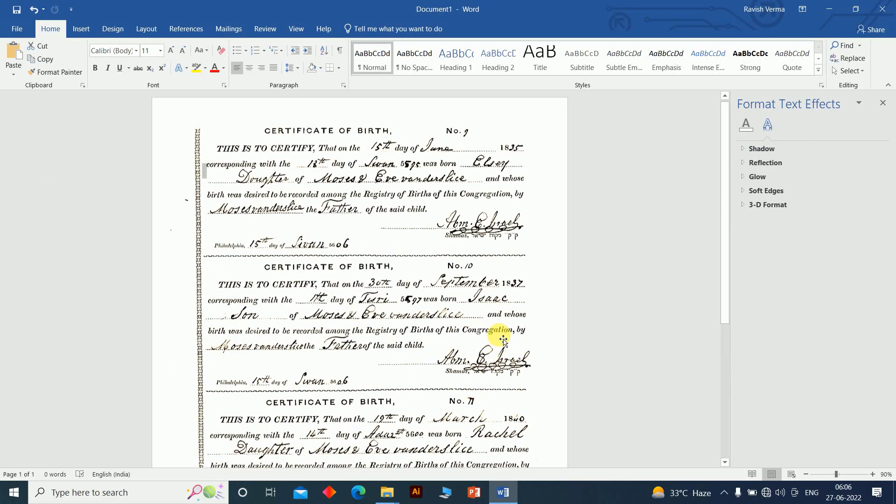
scroll(497, 340, "down", 3)
scroll(526, 334, "down", 1)
scroll(523, 336, "down", 4, "ctrl")
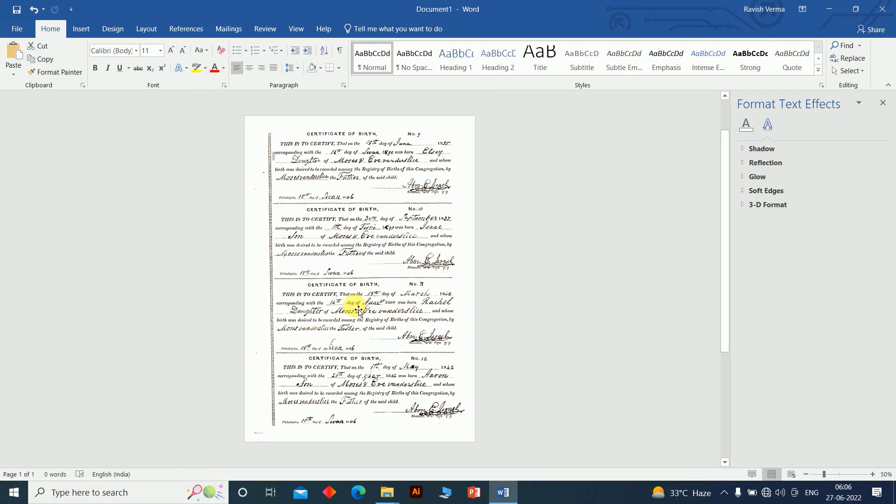
scroll(358, 310, "up", 4, "ctrl")
scroll(360, 311, "up", 1, "ctrl")
scroll(338, 304, "up", 1, "ctrl")
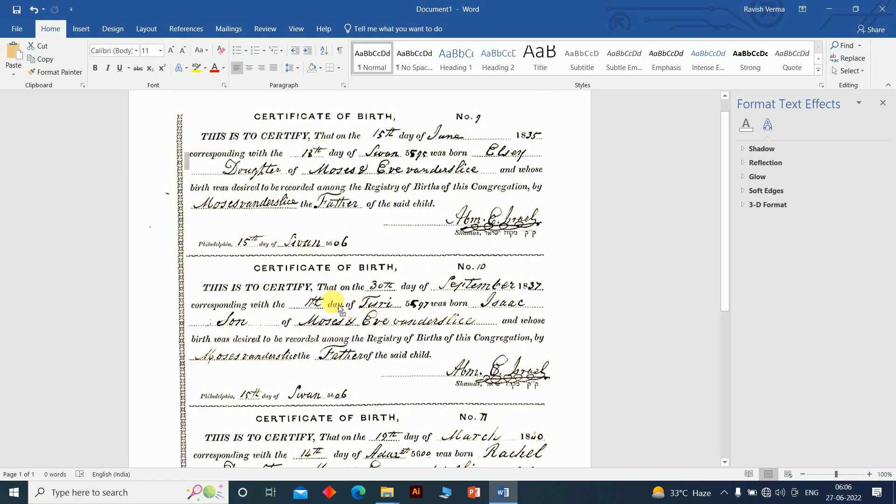
scroll(338, 304, "up", 3, "ctrl")
scroll(338, 304, "up", 1, "ctrl")
scroll(338, 305, "down", 1, "ctrl")
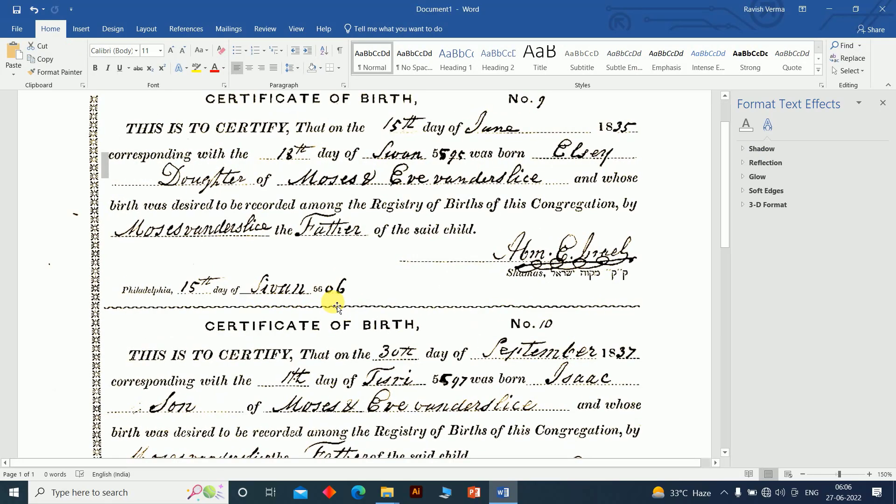
scroll(338, 304, "down", 3, "ctrl")
scroll(338, 305, "down", 3, "ctrl")
scroll(338, 304, "down", 2, "ctrl")
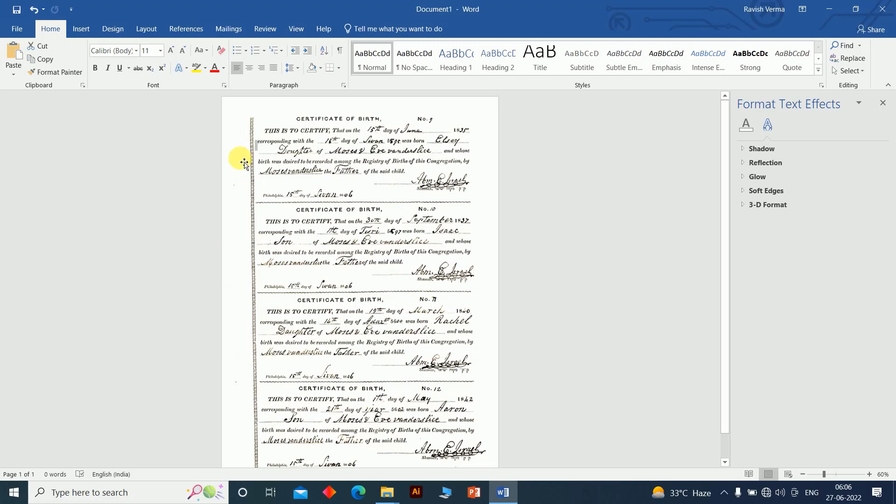
scroll(244, 189, "up", 4, "ctrl")
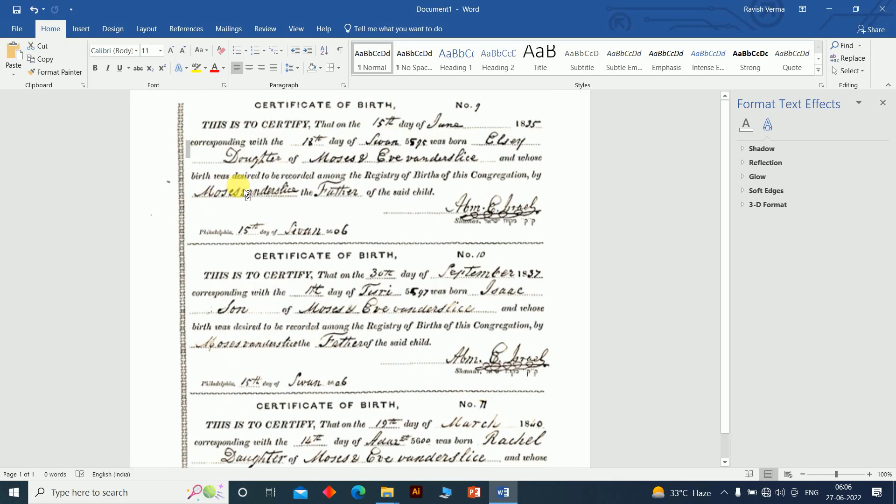
scroll(244, 189, "up", 5, "ctrl")
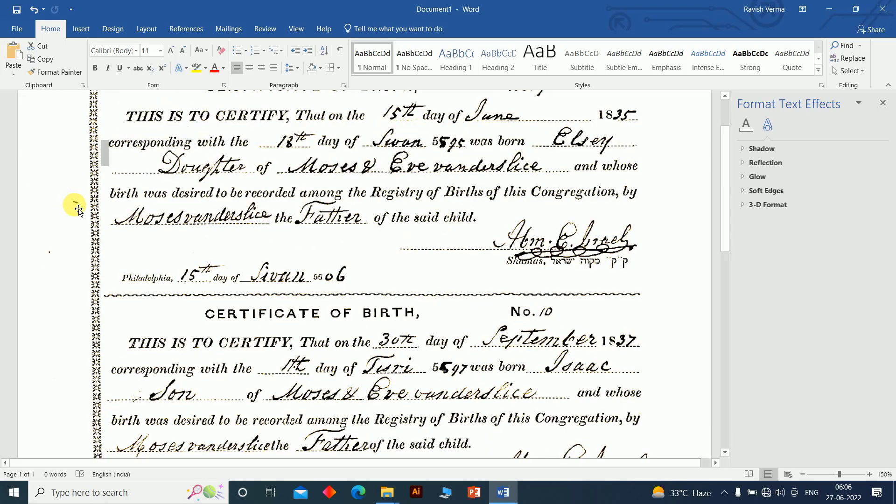
left_click_drag(78, 211, 183, 223)
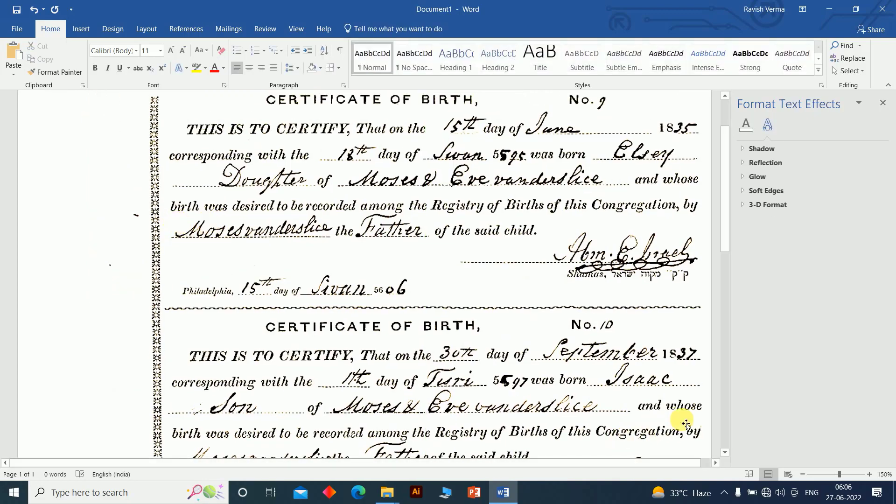
Zoom out four steps and align the certificate picture on the green horizontal-centre guide, then deselect it and open the Insert tab.
left_click(802, 473)
left_click(802, 473)
left_click(803, 473)
left_click(803, 473)
left_click(802, 473)
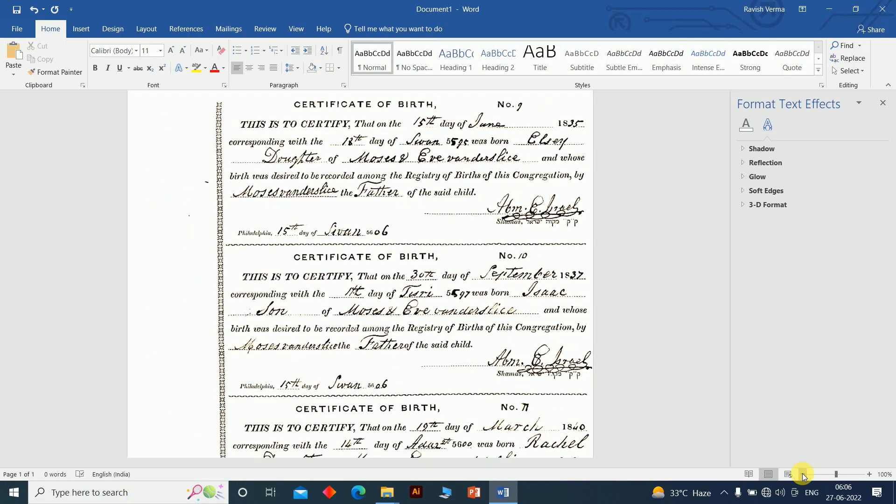
left_click(802, 474)
left_click(802, 473)
left_click(426, 327)
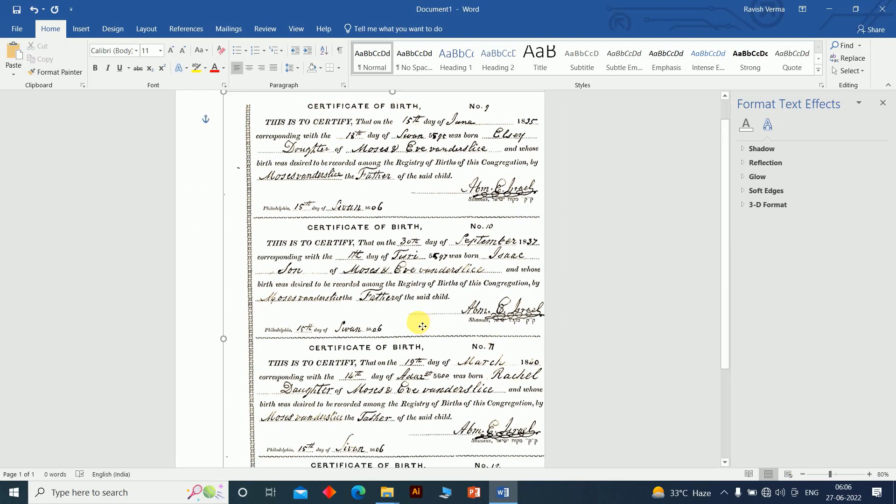
left_click_drag(422, 326, 417, 324)
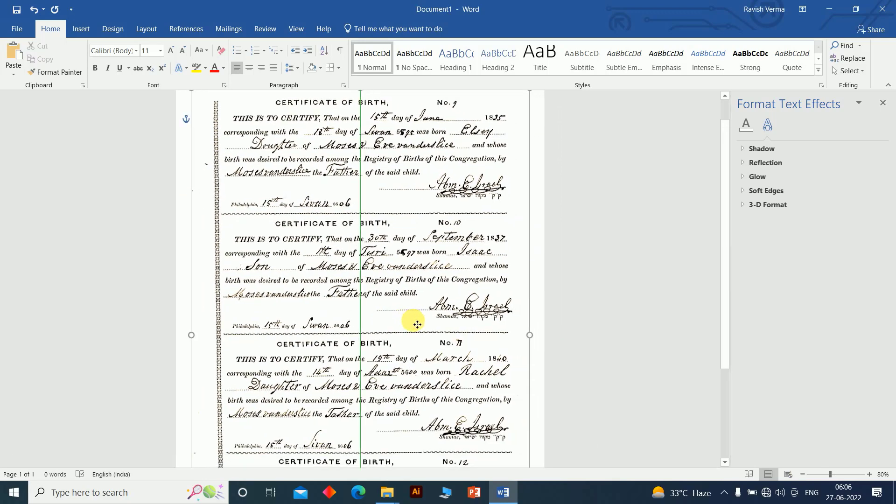
left_click(212, 175)
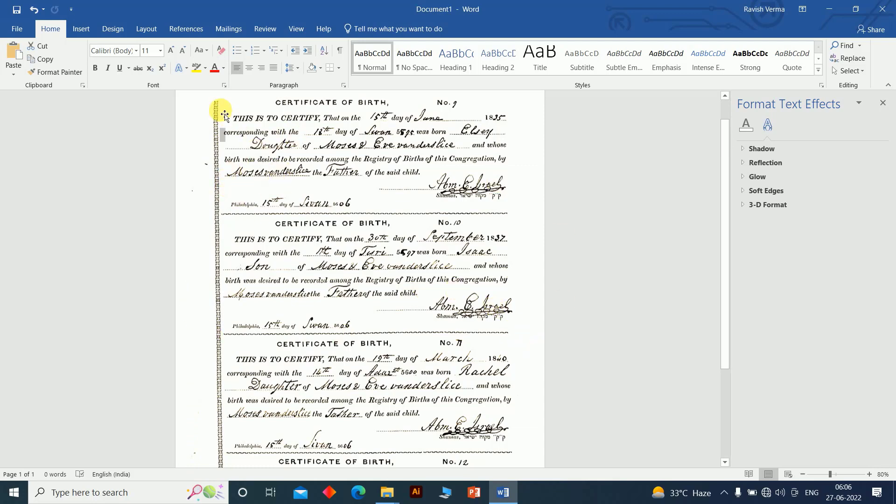
left_click(82, 29)
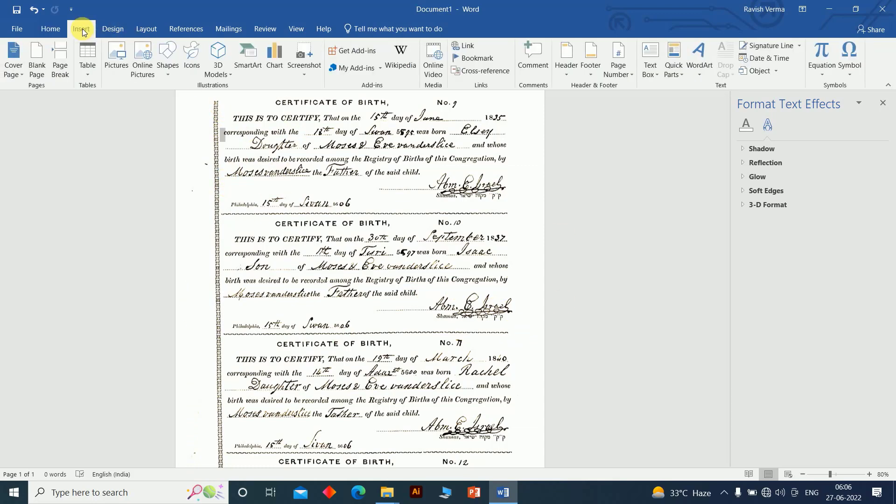
Draw a small rectangle over the stray mark in the left margin.
left_click(168, 58)
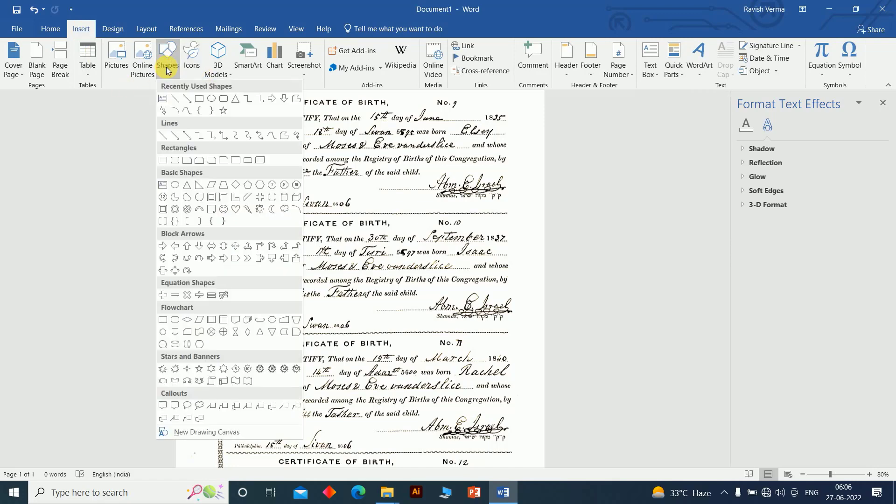
left_click(199, 99)
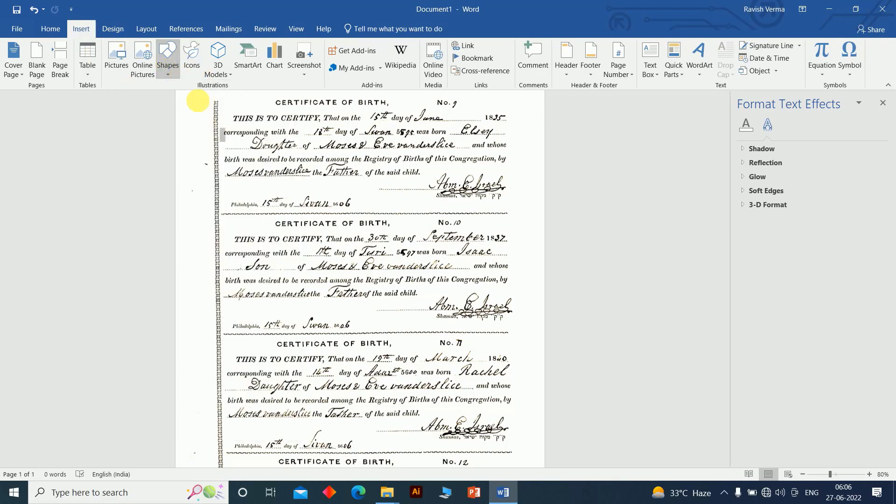
left_click_drag(190, 148, 213, 182)
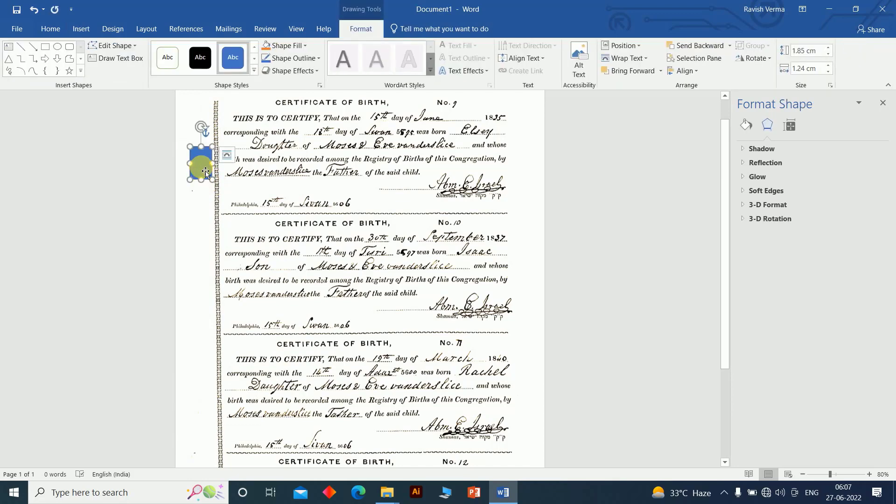
Give the rectangle a white fill and no outline.
left_click(286, 46)
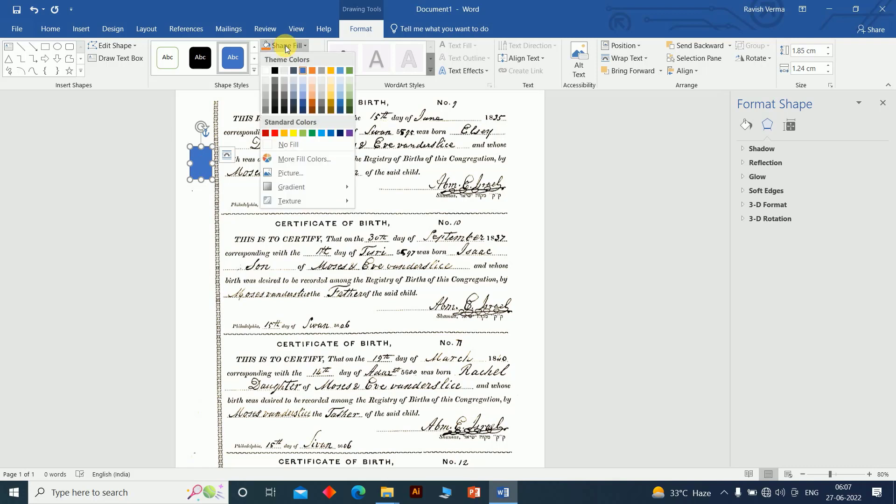
left_click(265, 71)
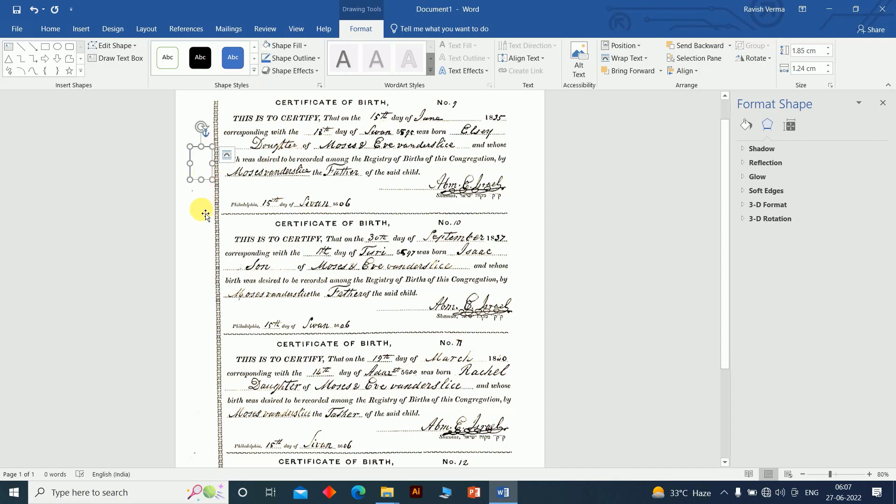
left_click(311, 62)
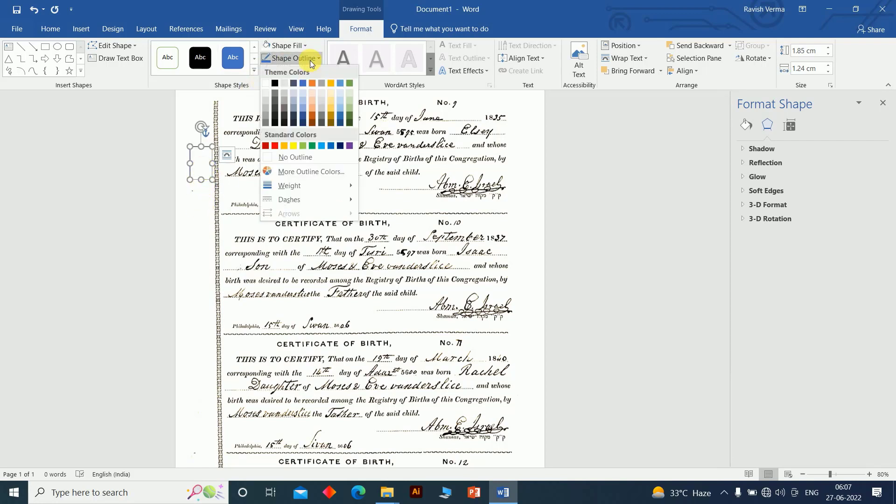
left_click(302, 158)
left_click(196, 210)
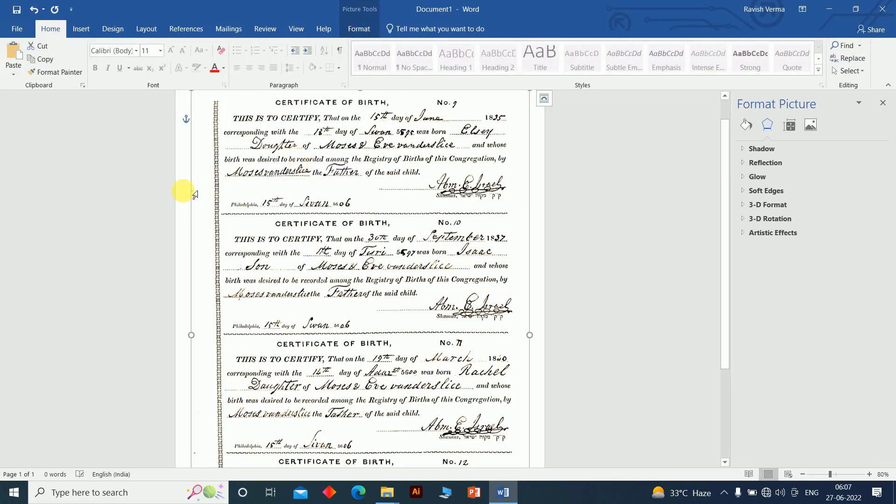
left_click(179, 212)
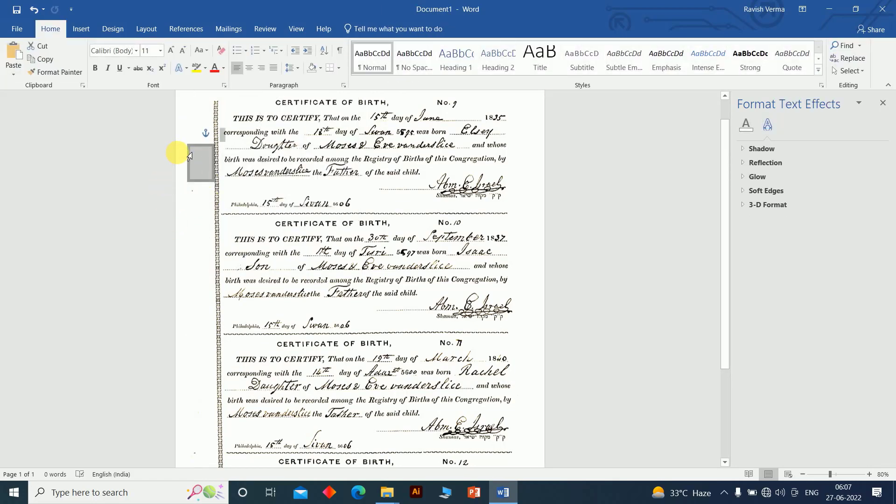
left_click(200, 260)
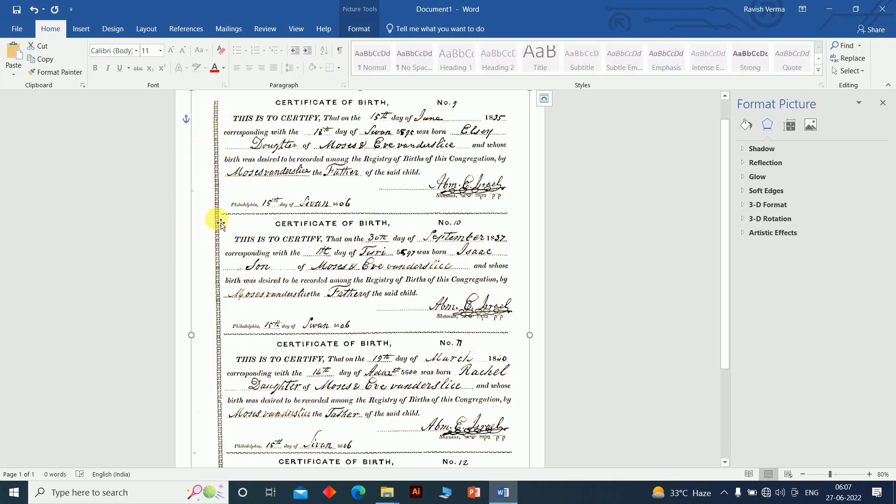
Copy the white rectangle and send the certificate picture to the back.
left_click(215, 169)
right_click(196, 162)
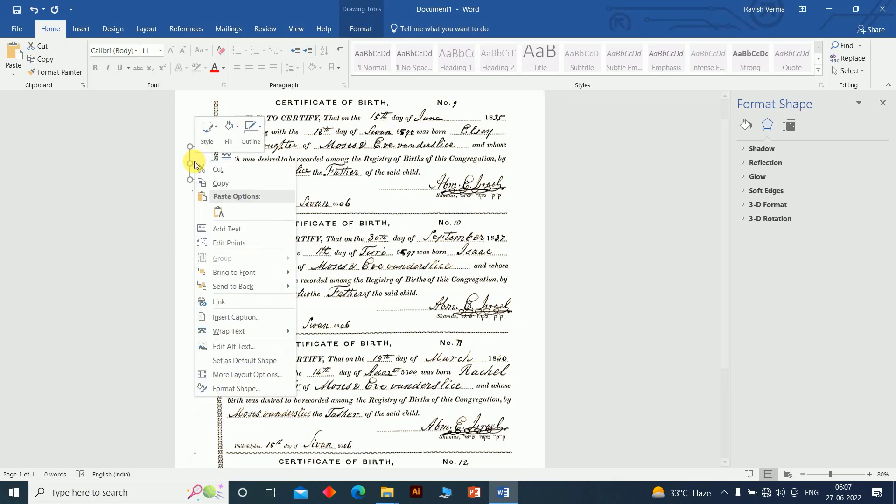
left_click(214, 184)
scroll(190, 392, "down", 4)
scroll(190, 392, "down", 1)
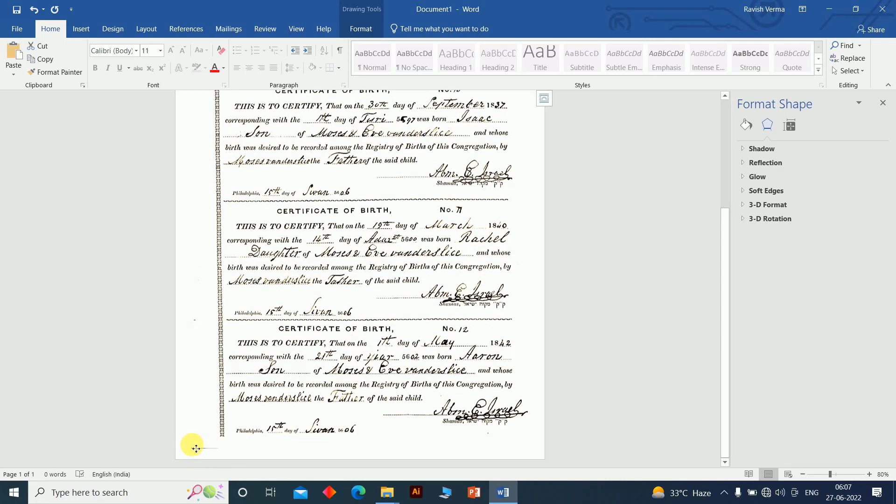
right_click(192, 447)
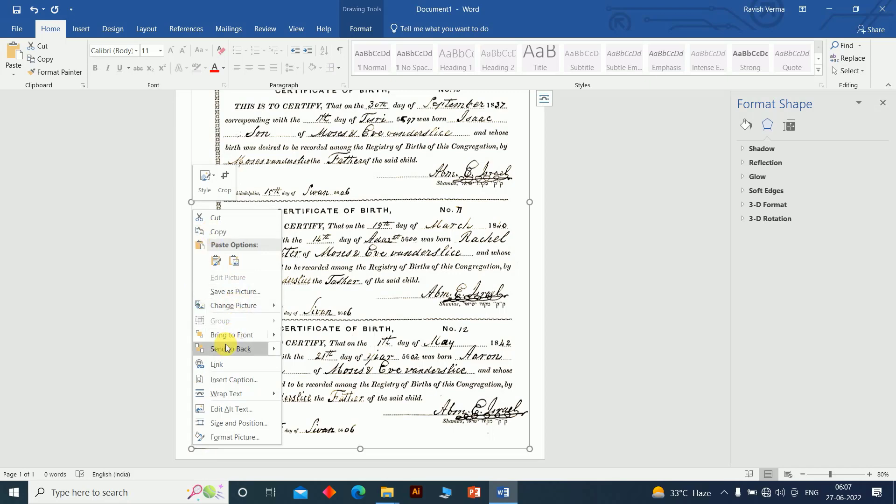
left_click(237, 459)
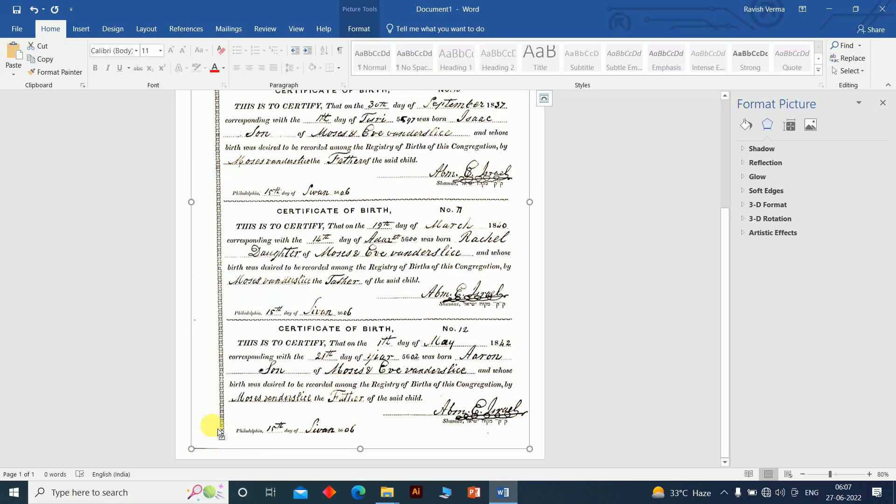
Paste a copy of the white cover shape over the bottom-left margin mark.
key("ctrl+v")
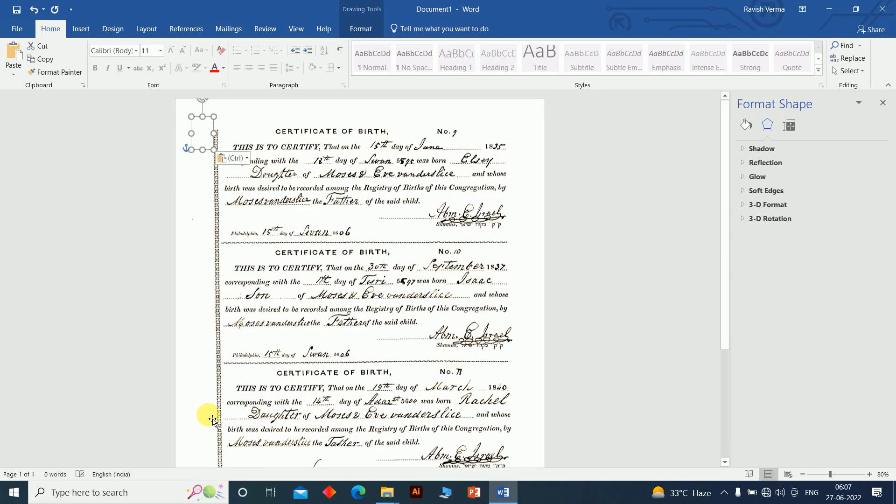
mouse_move(200, 141)
left_mouse_down()
mouse_move(198, 468)
mouse_move(208, 446)
left_mouse_up()
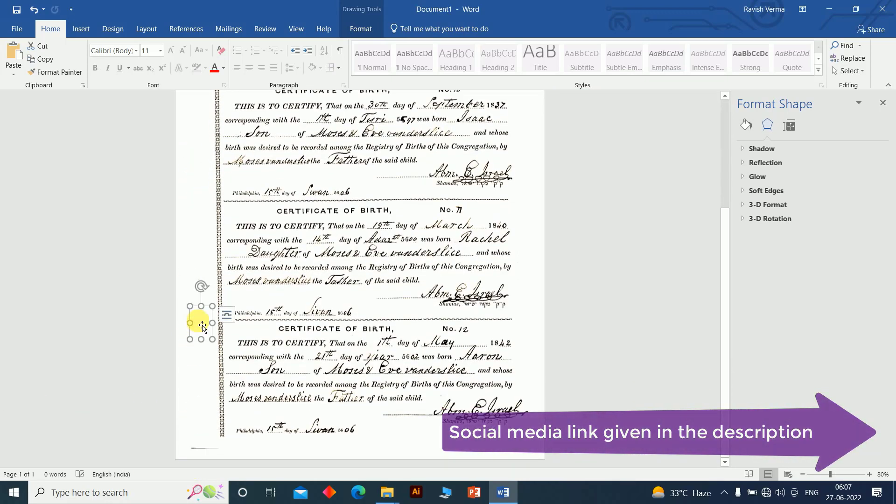
left_click_drag(208, 450, 205, 460)
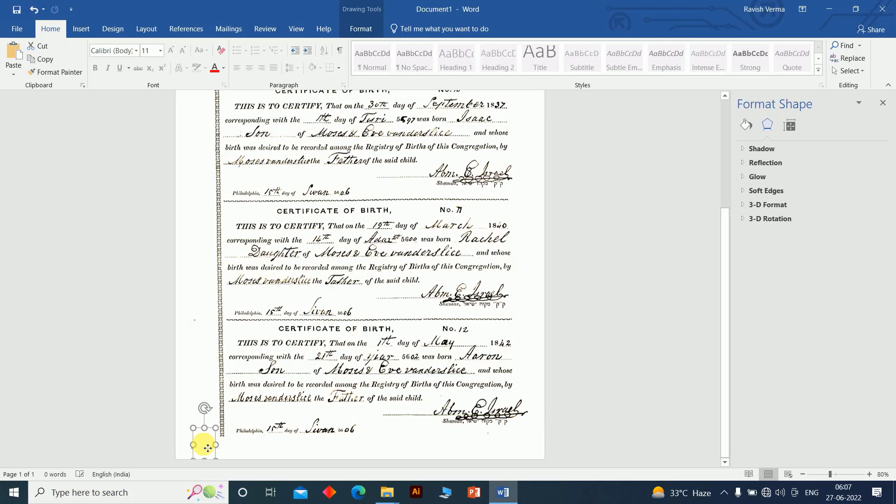
left_click(200, 363)
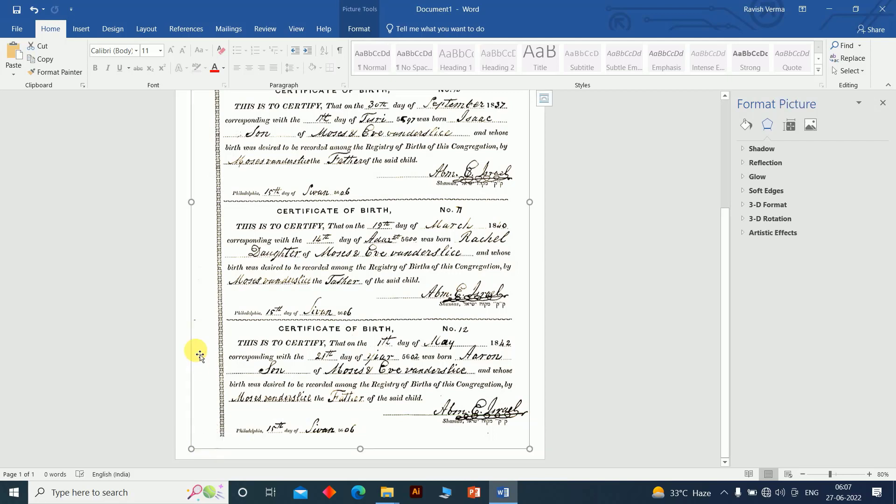
left_click(194, 365)
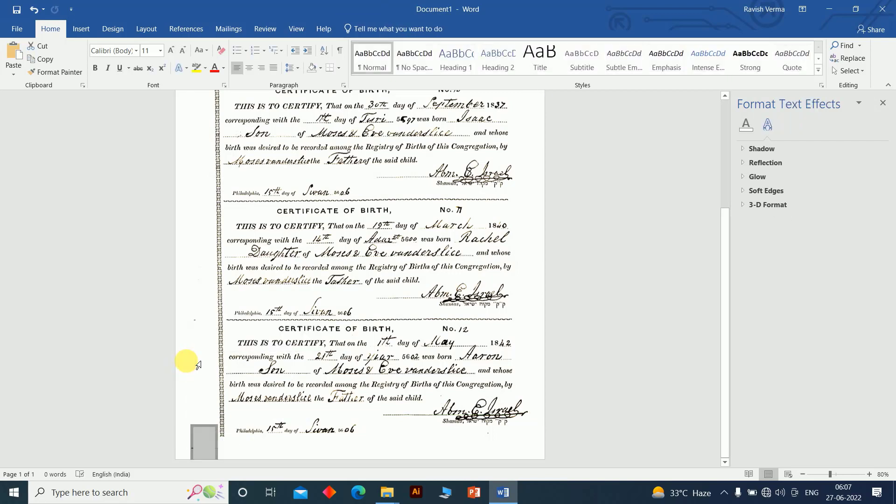
left_click(199, 443)
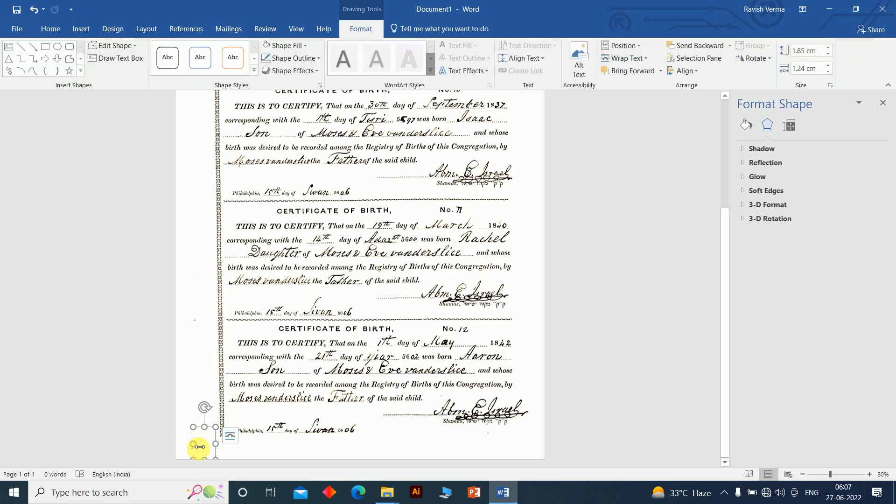
left_click(205, 409)
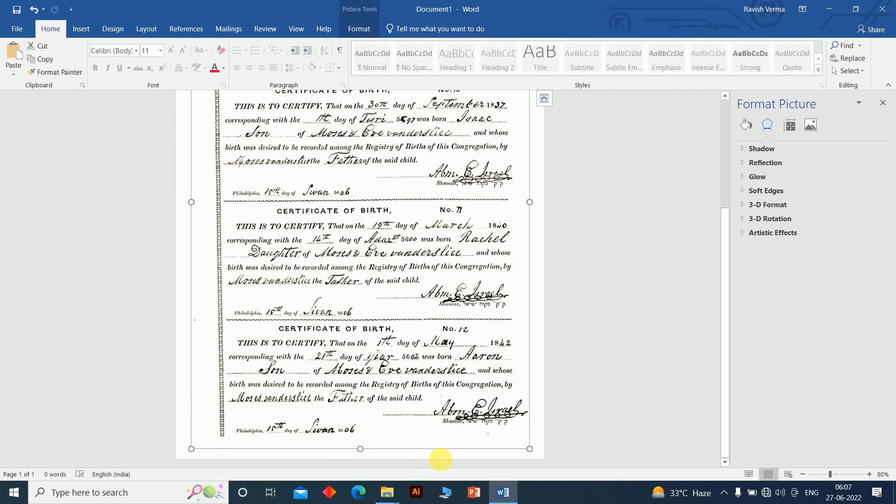
left_click(441, 460)
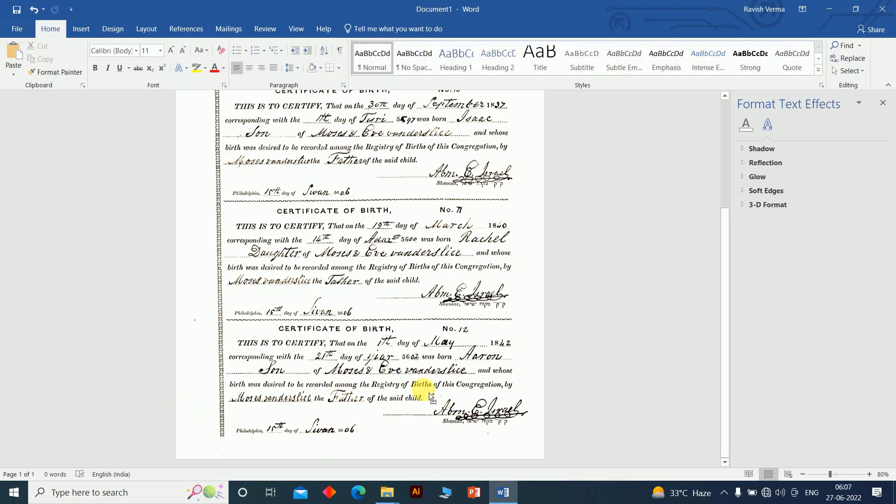
scroll(424, 394, "down", 3)
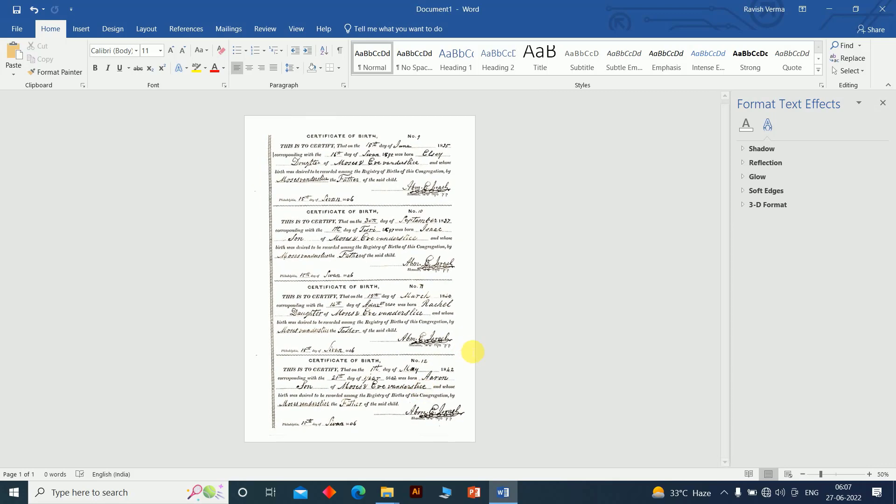
scroll(256, 327, "up", 1)
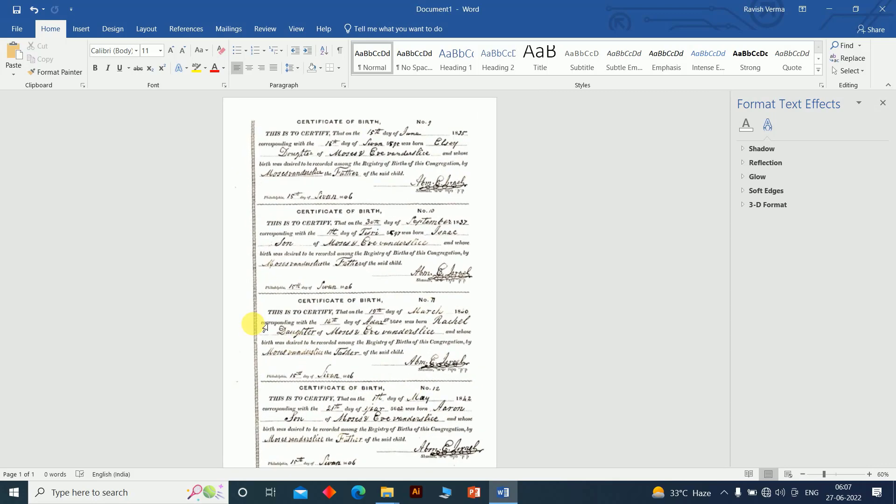
scroll(252, 322, "up", 1)
scroll(233, 329, "up", 5, "ctrl")
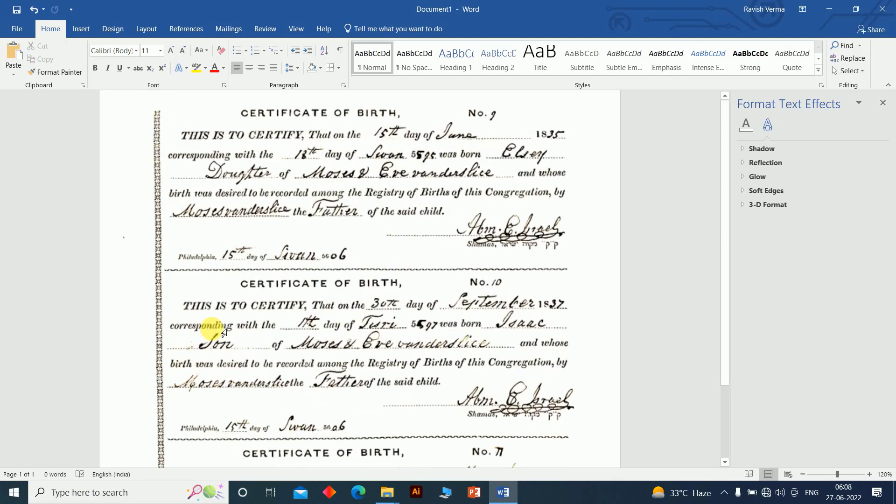
scroll(219, 331, "up", 1, "ctrl")
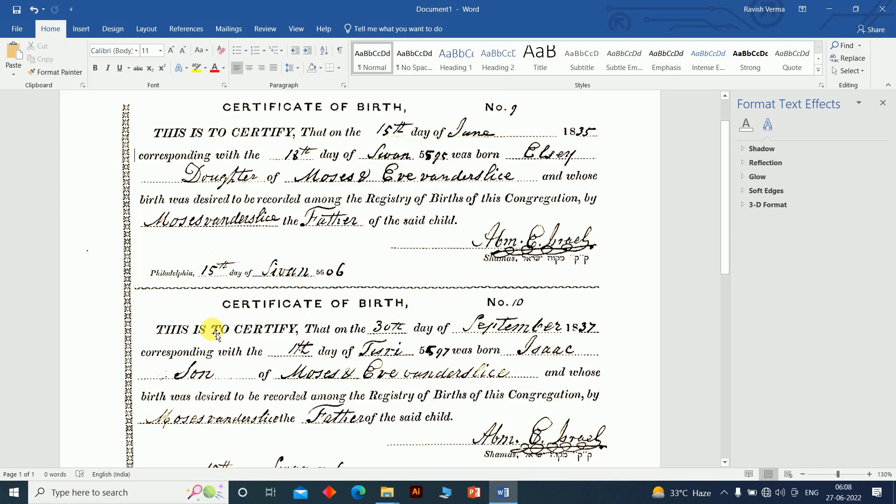
scroll(216, 333, "down", 6, "ctrl")
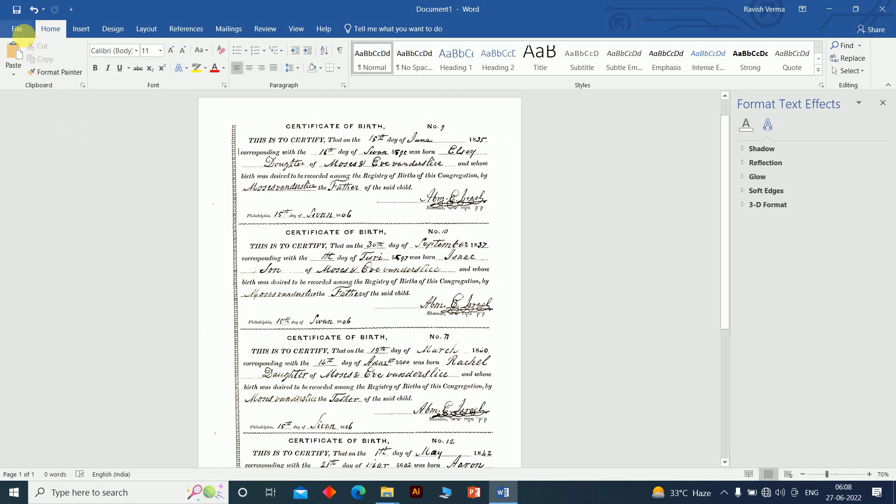
Save the document to the Desktop as Doc1 with the Word Document file type.
left_click(15, 32)
left_click(29, 130)
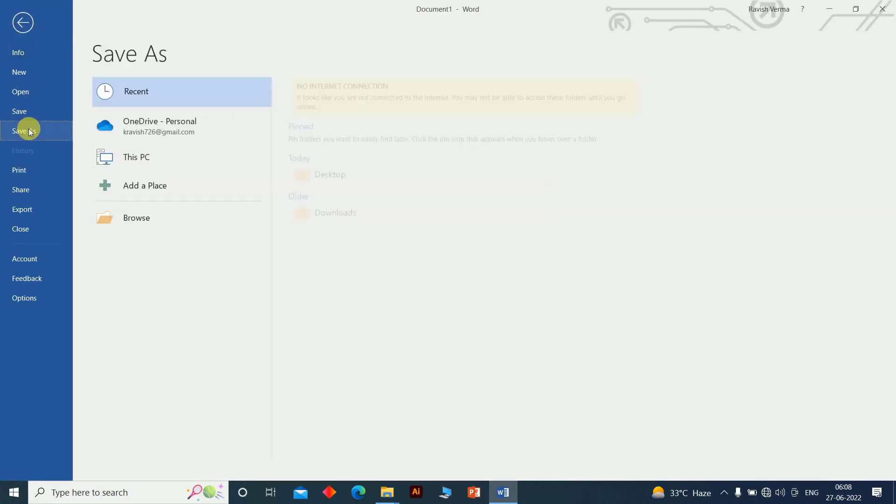
left_click(158, 159)
left_click(316, 135)
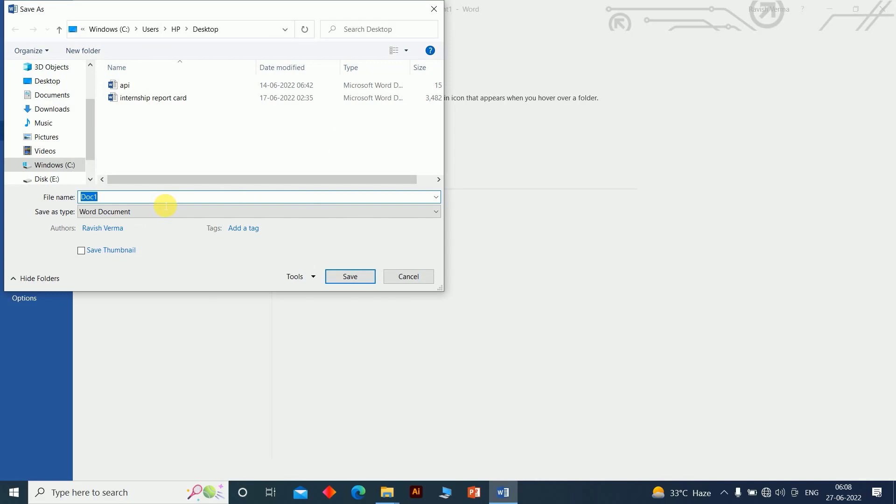
left_click(166, 206)
left_click(160, 211)
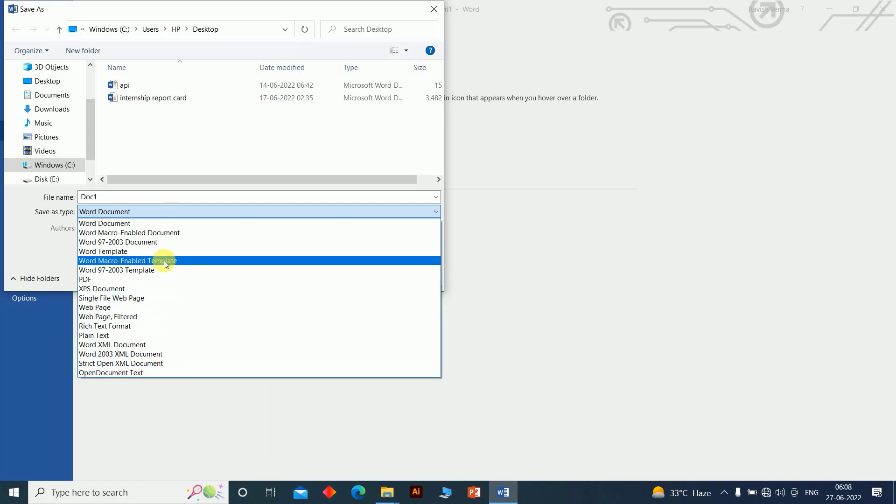
left_click(161, 196)
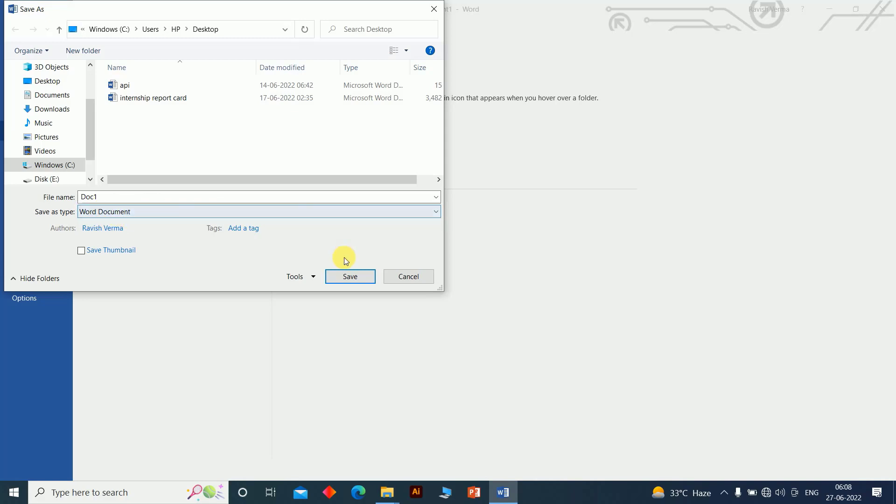
left_click(346, 278)
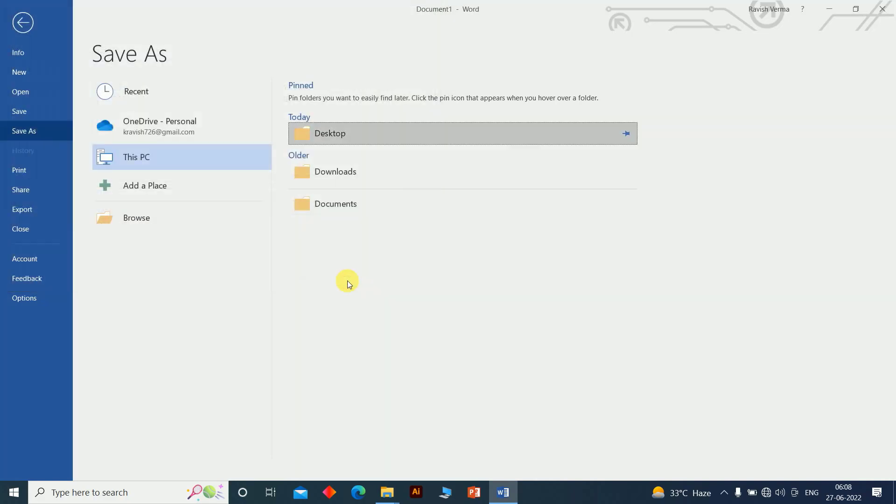
Minimize Word, drag the Doc1 desktop icon below image 2, and reopen it.
left_click(829, 9)
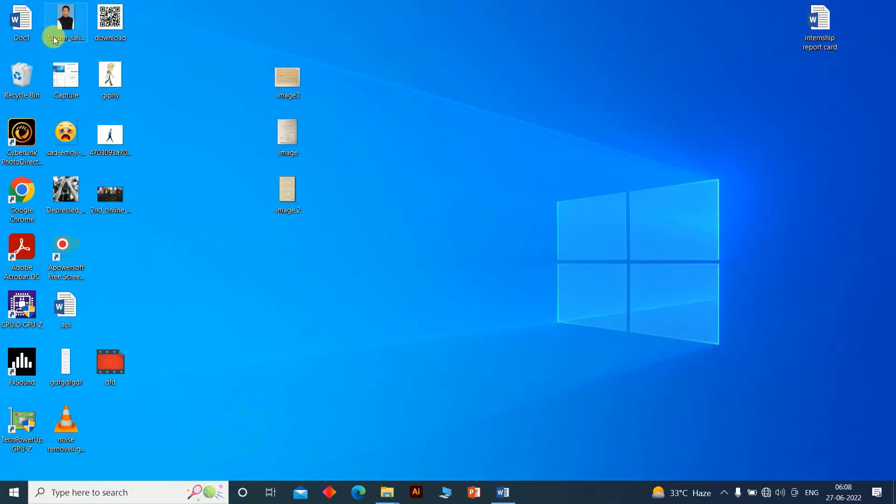
left_click(24, 30)
left_click_drag(25, 31, 288, 314)
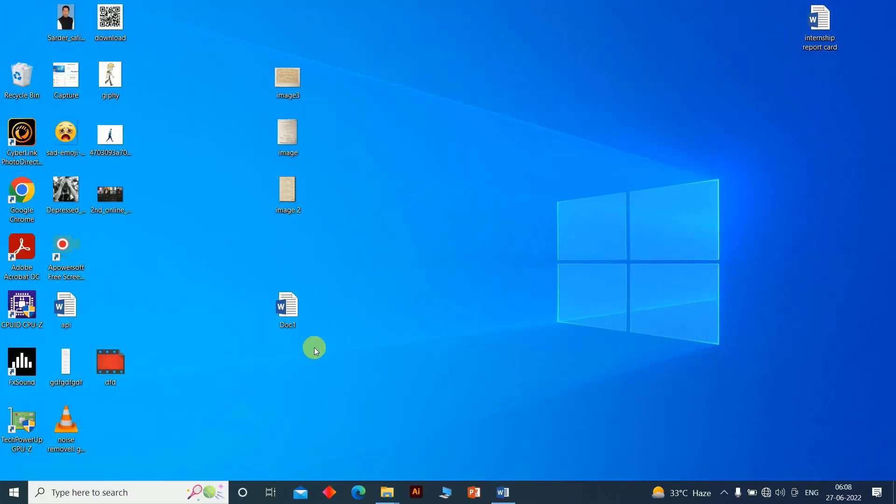
mouse_move(288, 308)
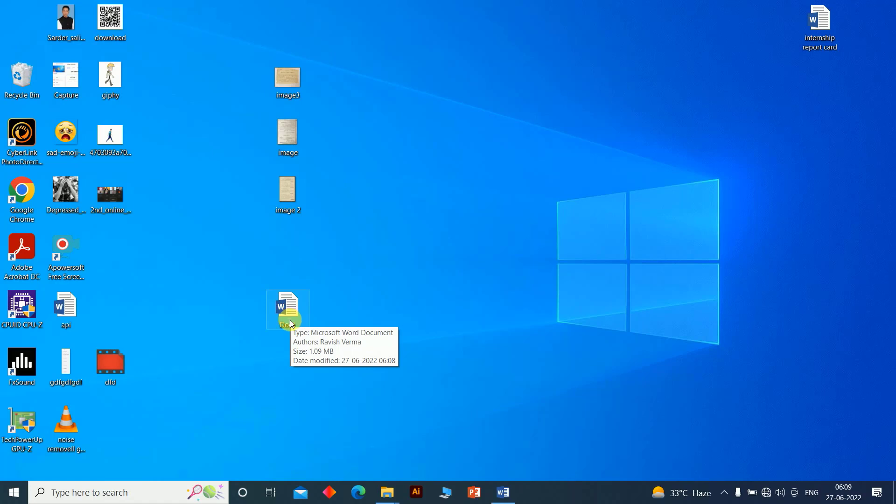
double_click(290, 323)
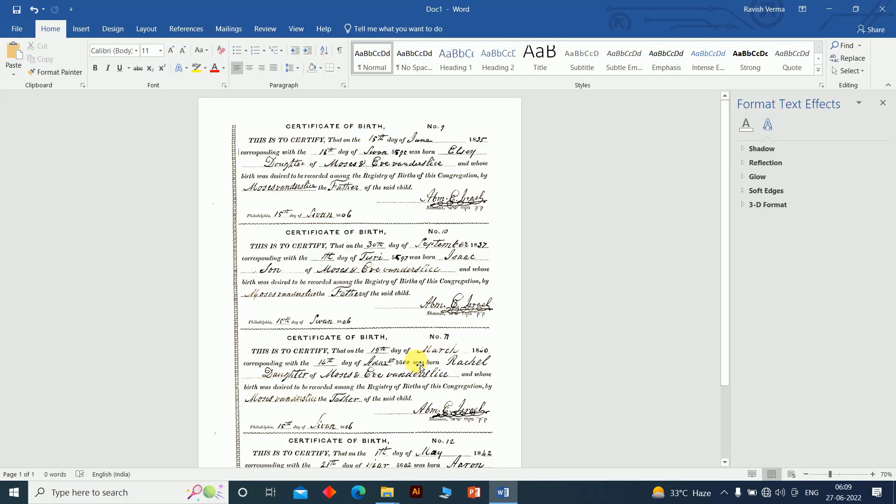